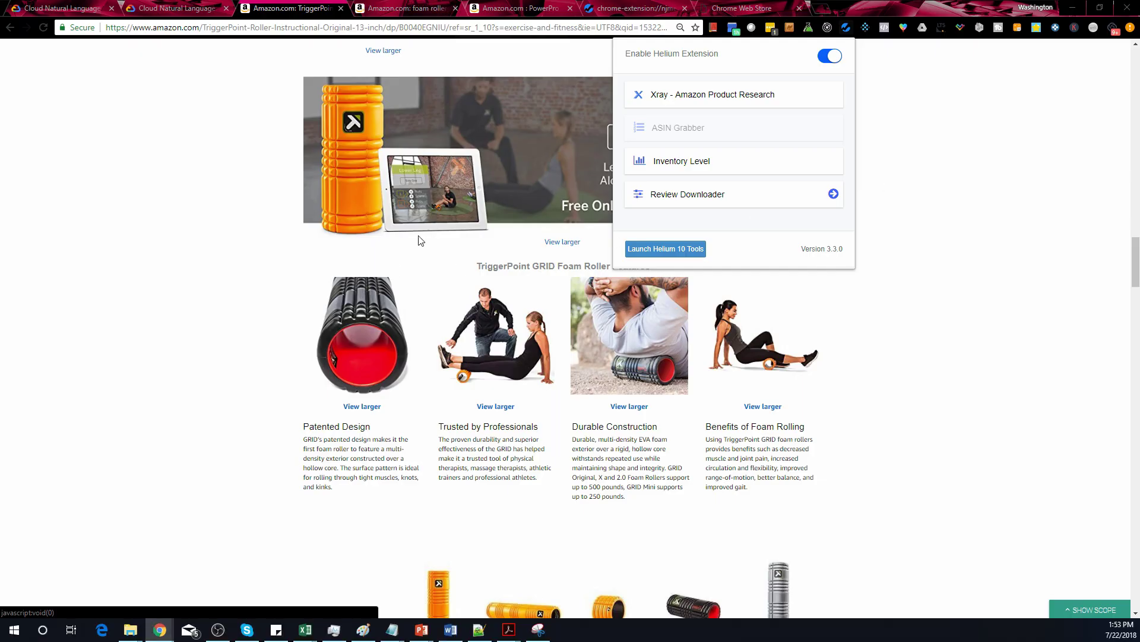
Return to the top of the TriggerPoint GRID foam roller listing and close the Helium 10 extension popup
scroll(929, 271, "up", 8)
scroll(928, 271, "up", 10)
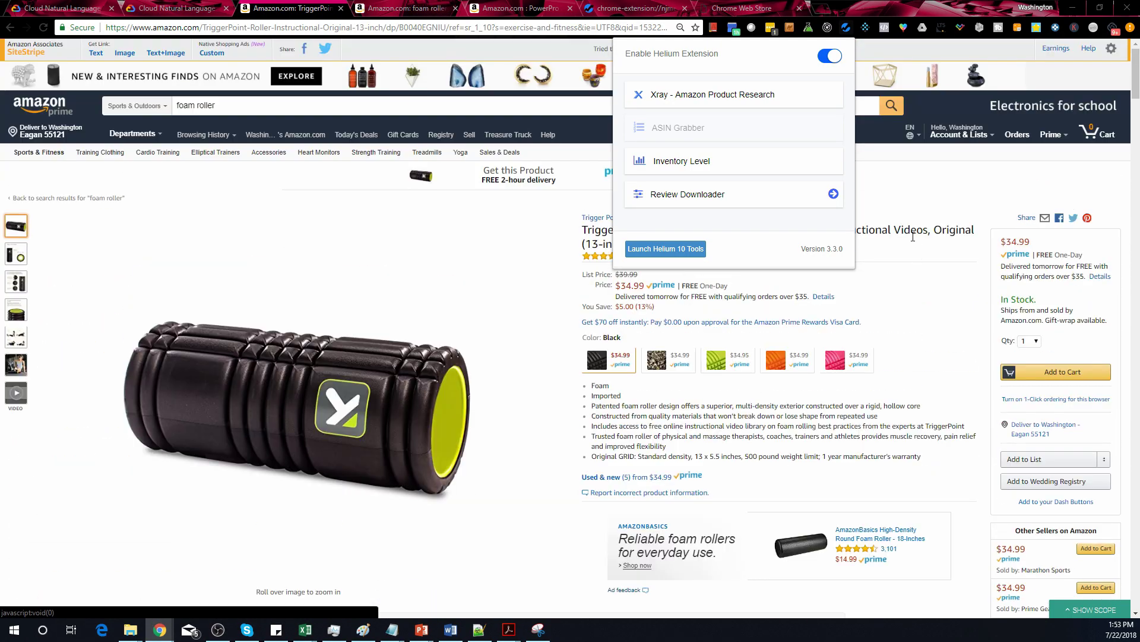
left_click(846, 33)
left_click(847, 32)
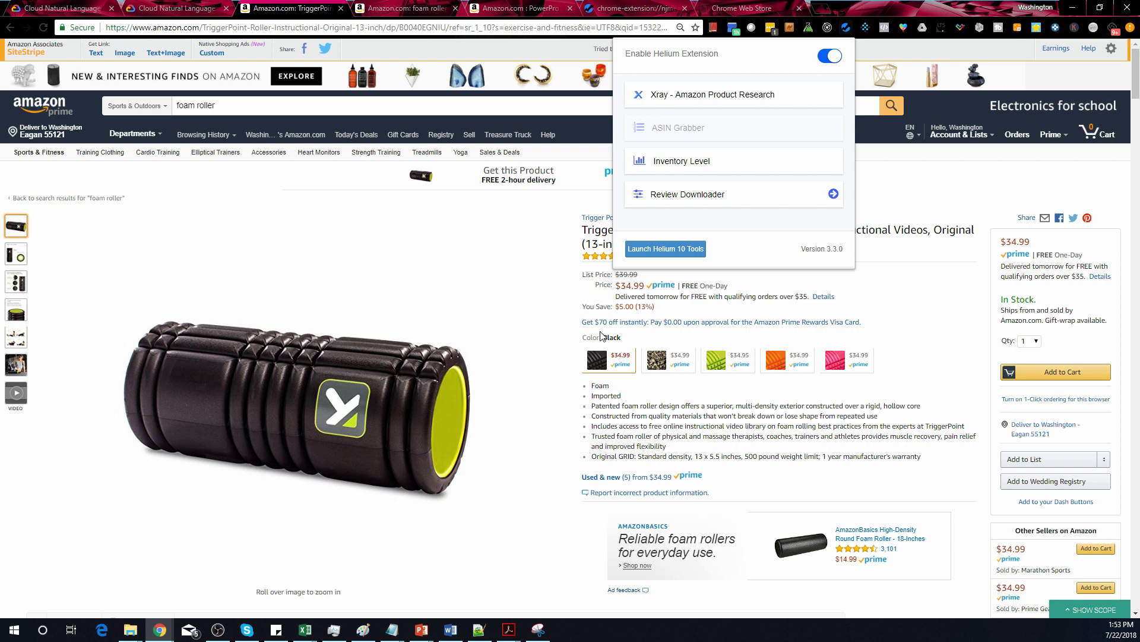
scroll(654, 285, "down", 2)
scroll(772, 154, "up", 2)
left_click(905, 277)
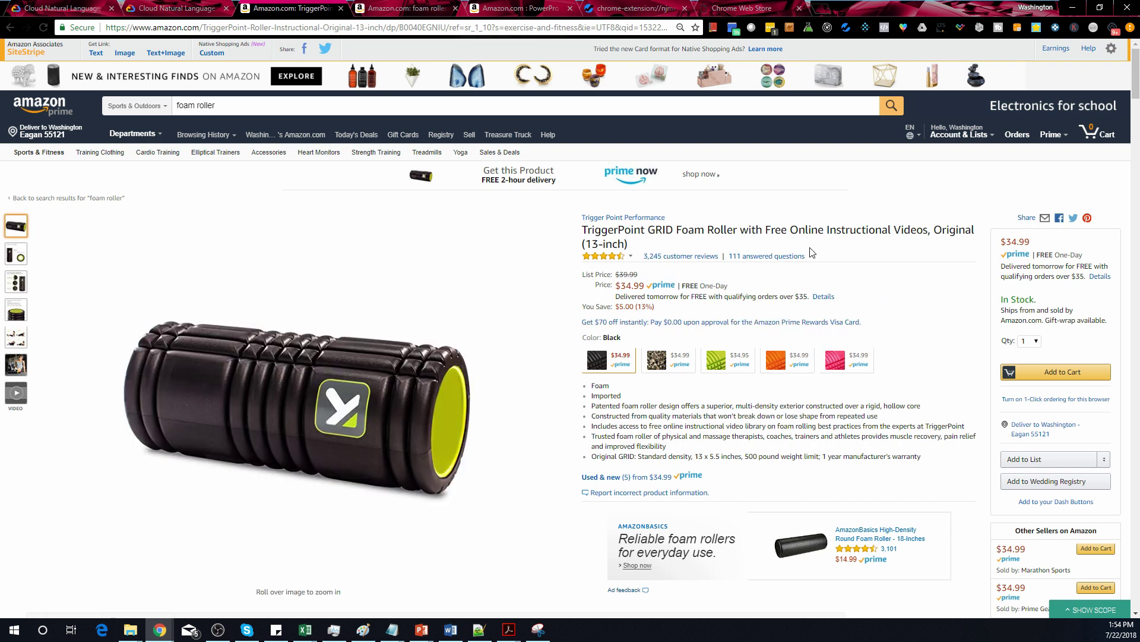
Look through the customer reviews on the TriggerPoint foam roller page and return to its title section
scroll(883, 312, "down", 20)
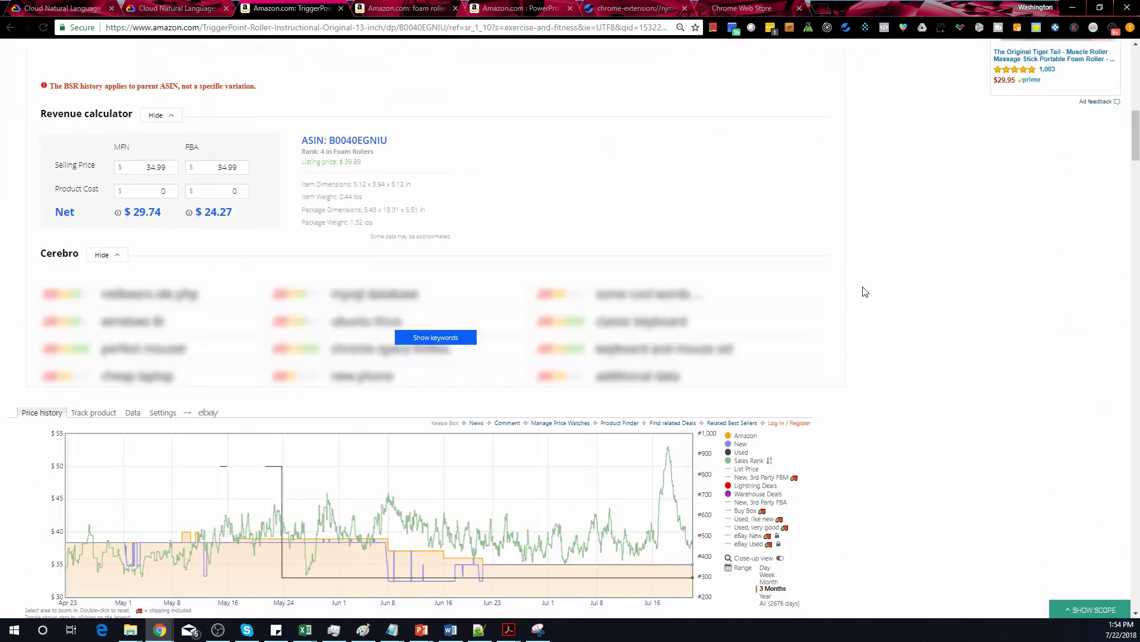
scroll(686, 324, "down", 20)
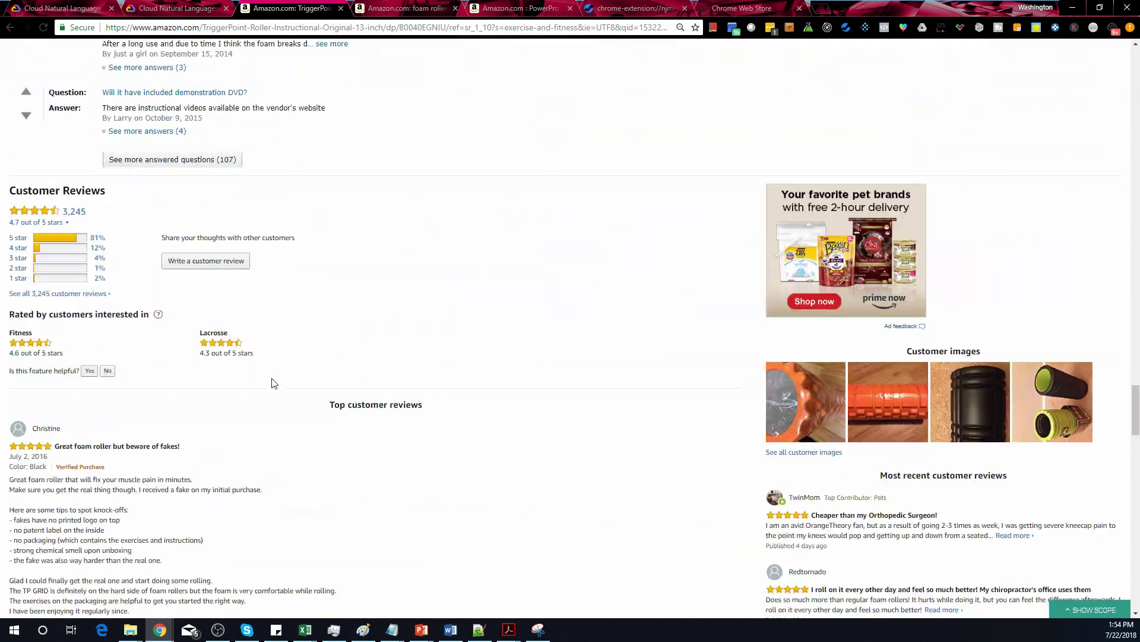
scroll(131, 326, "down", 15)
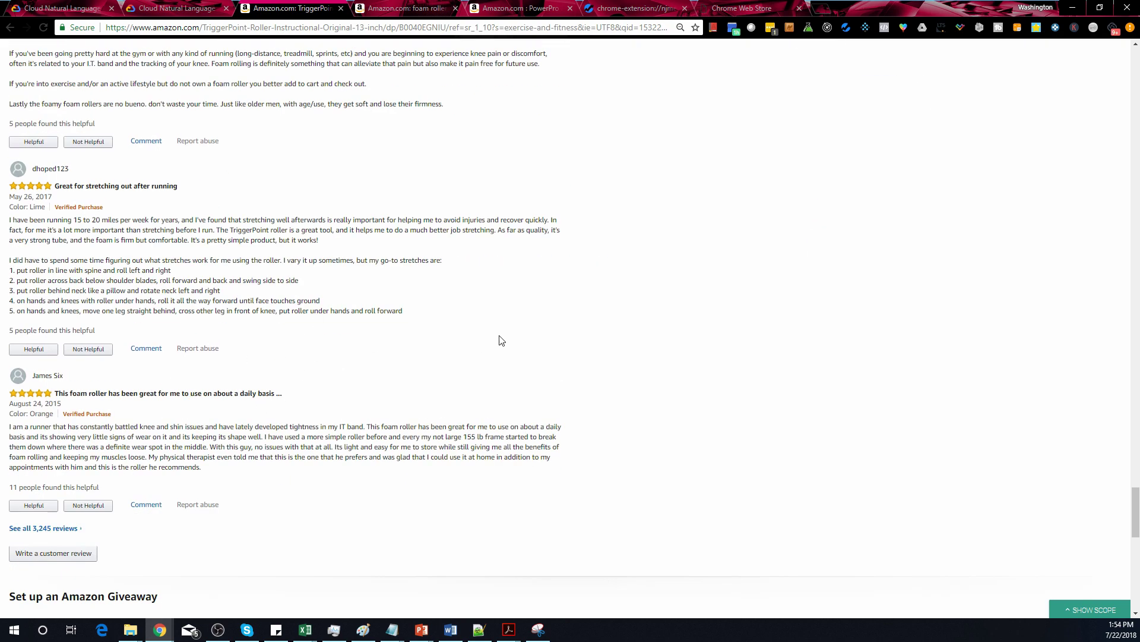
key("Home")
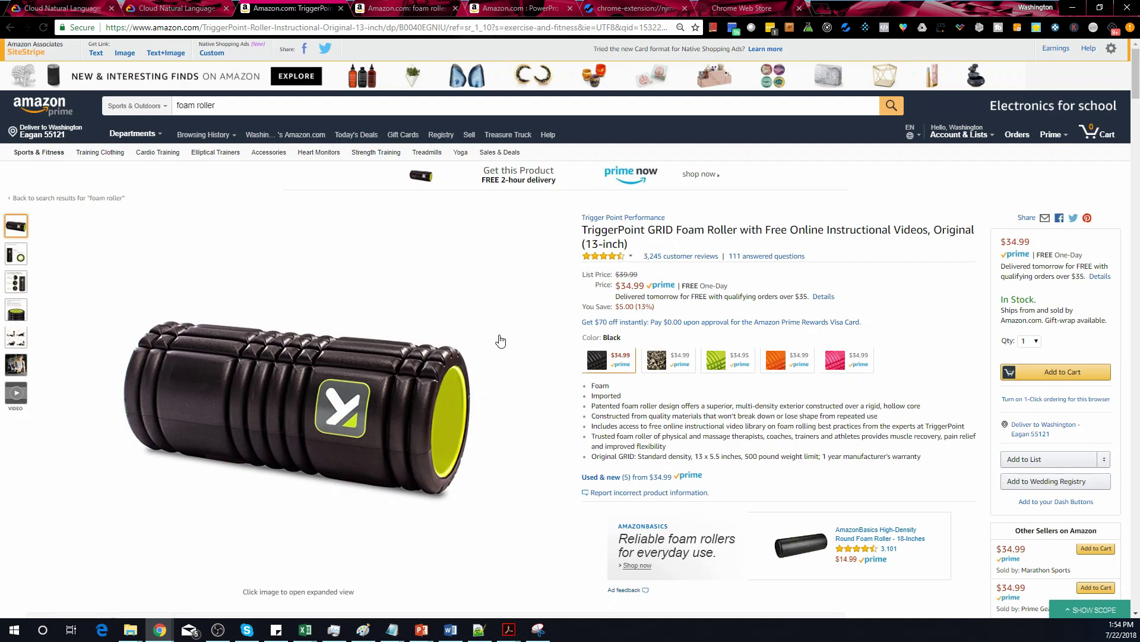
Open the Helium 10 Review Downloader for this product and check its start-date calendar
left_click(844, 28)
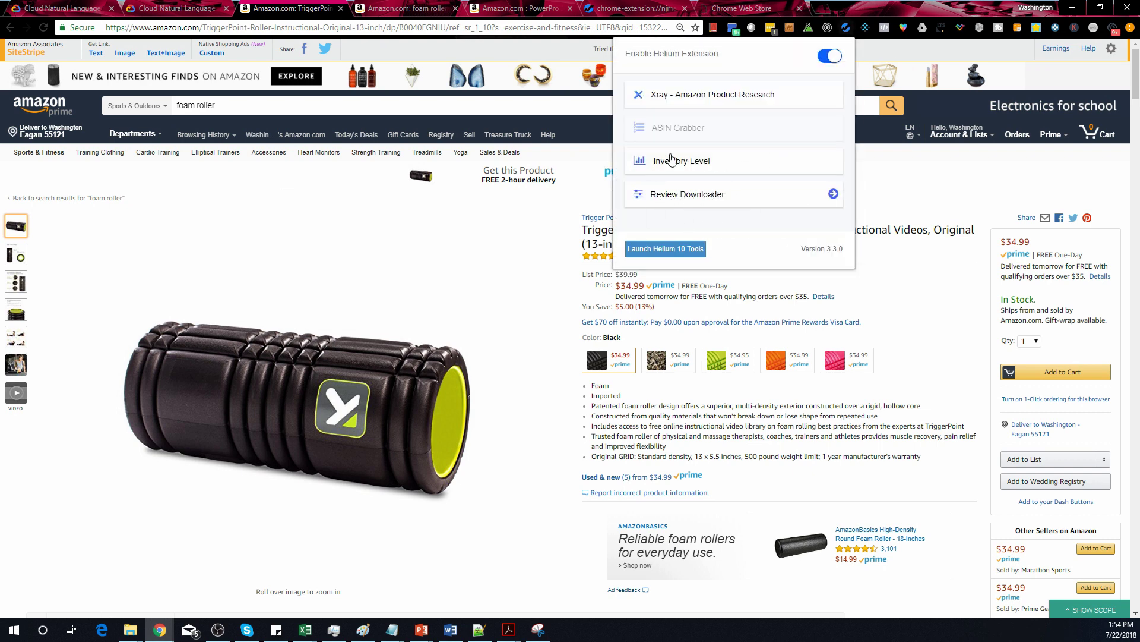
left_click(695, 196)
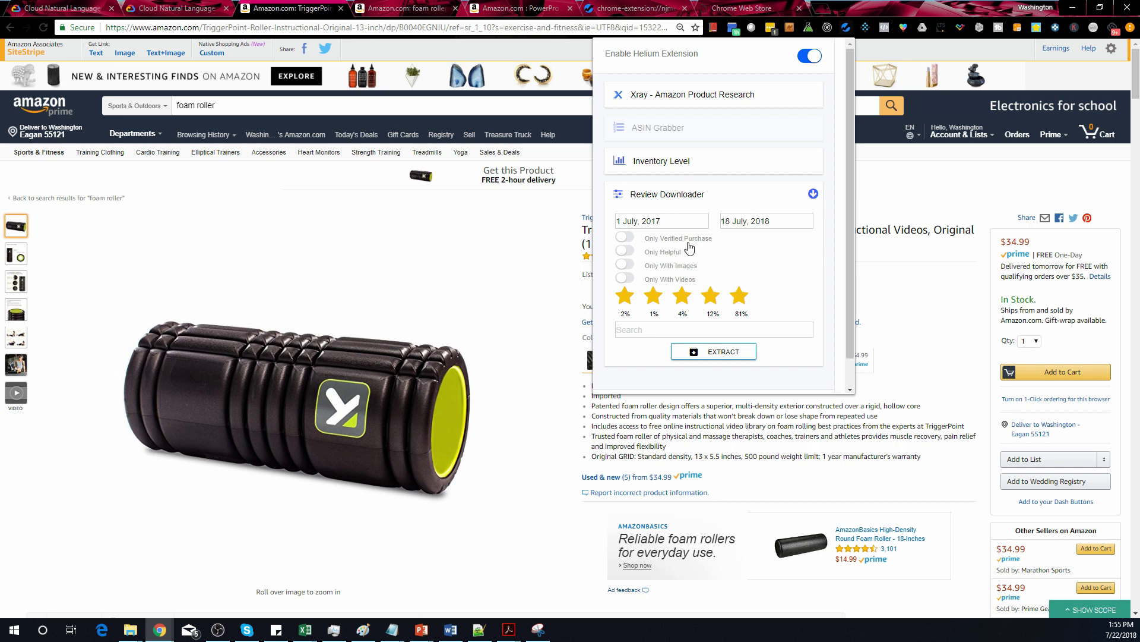
left_click(651, 224)
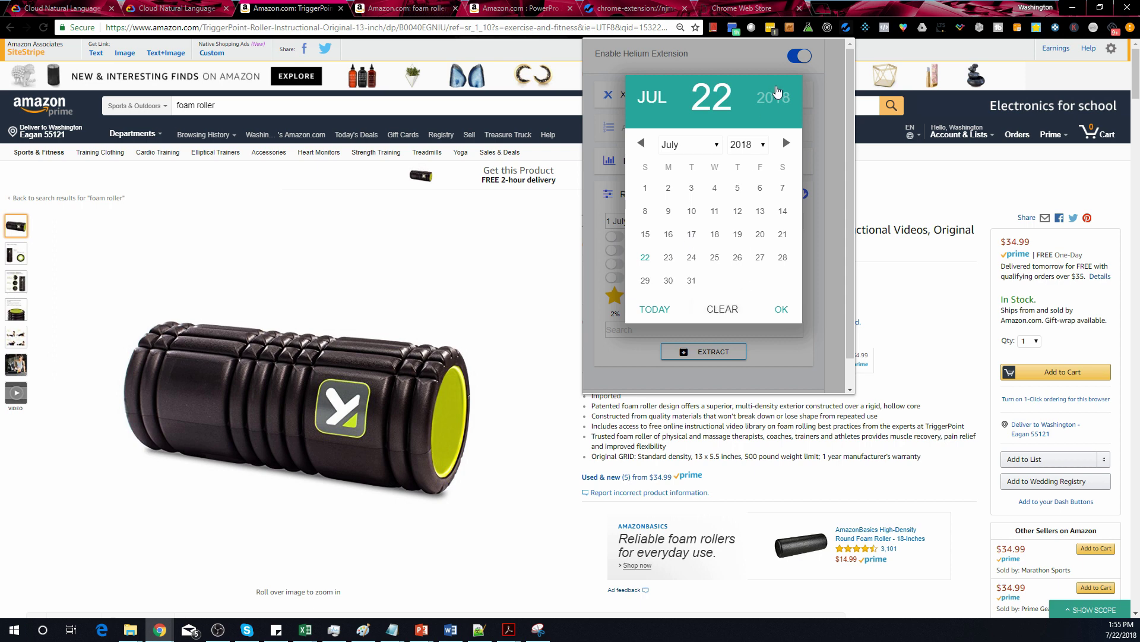
left_click(782, 309)
scroll(760, 243, "down", 1)
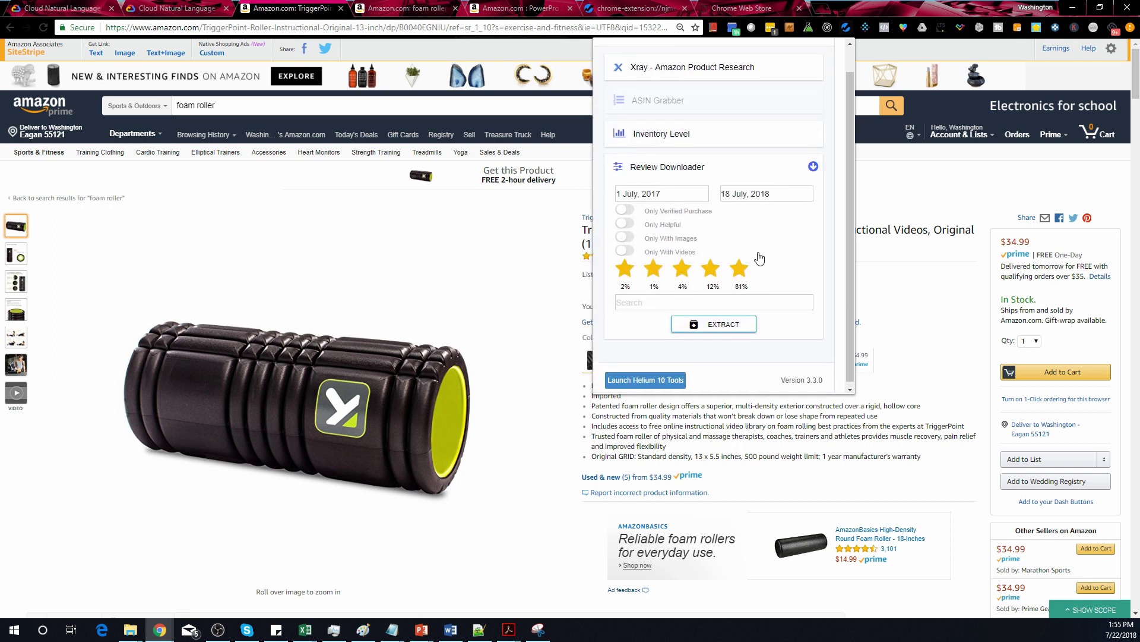
Toggle the star-rating filters, leaving all five ratings included, and extract the product's reviews
left_click(625, 267)
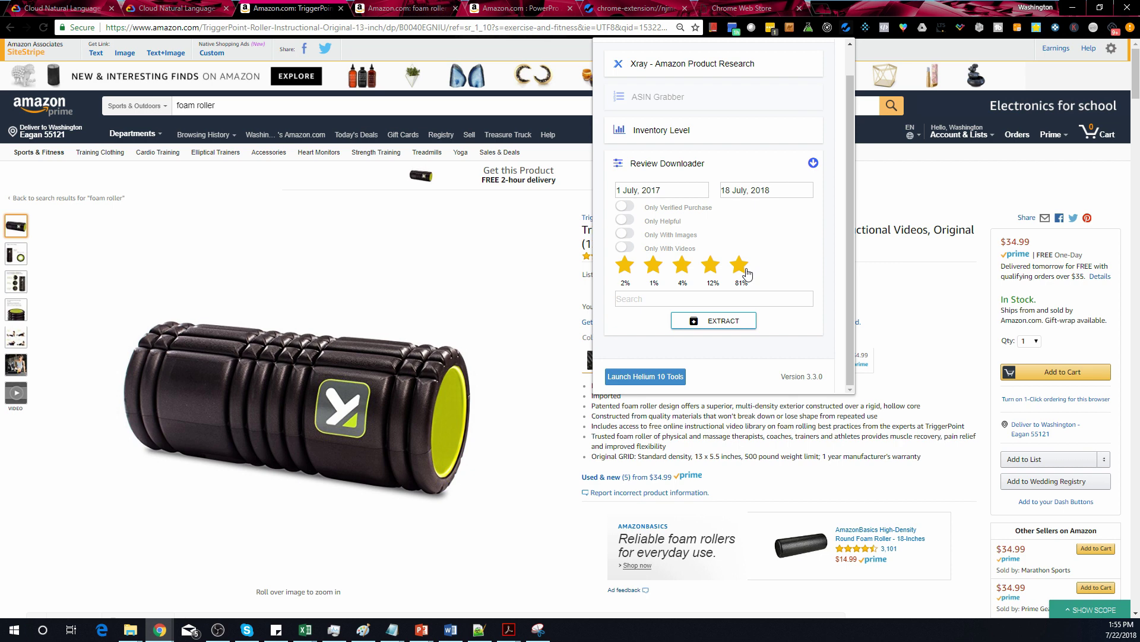
left_click(658, 268)
left_click(680, 267)
left_click(710, 266)
left_click(739, 264)
left_click(653, 266)
left_click(682, 266)
left_click(710, 266)
left_click(741, 267)
left_click(750, 326)
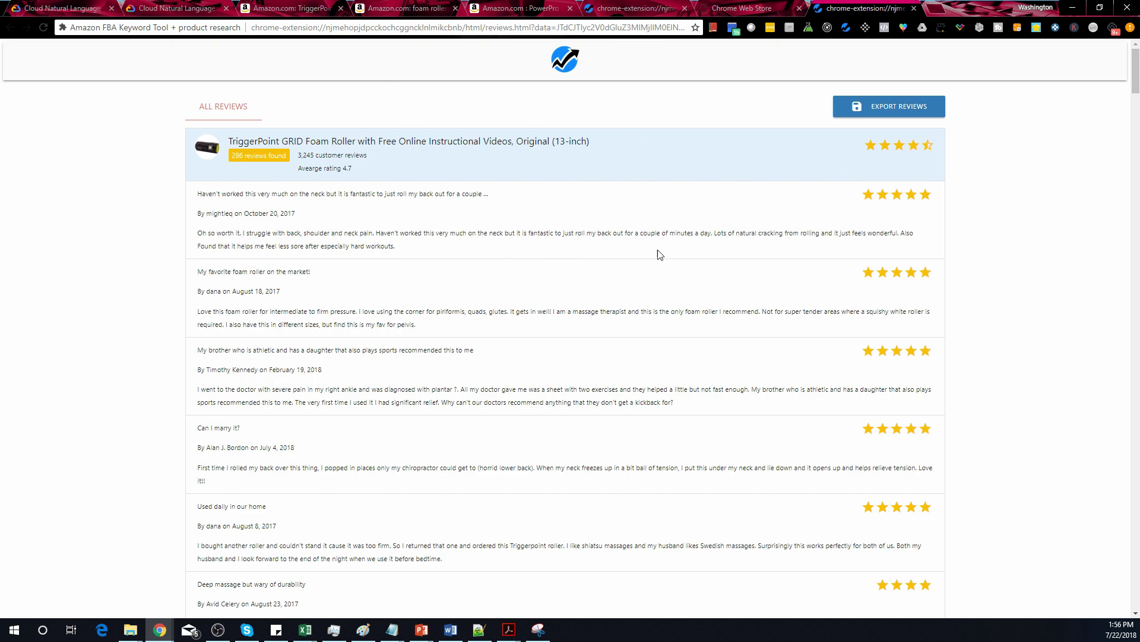
Look through the extracted TriggerPoint foam roller reviews and return to the start of the list
scroll(800, 199, "down", 20)
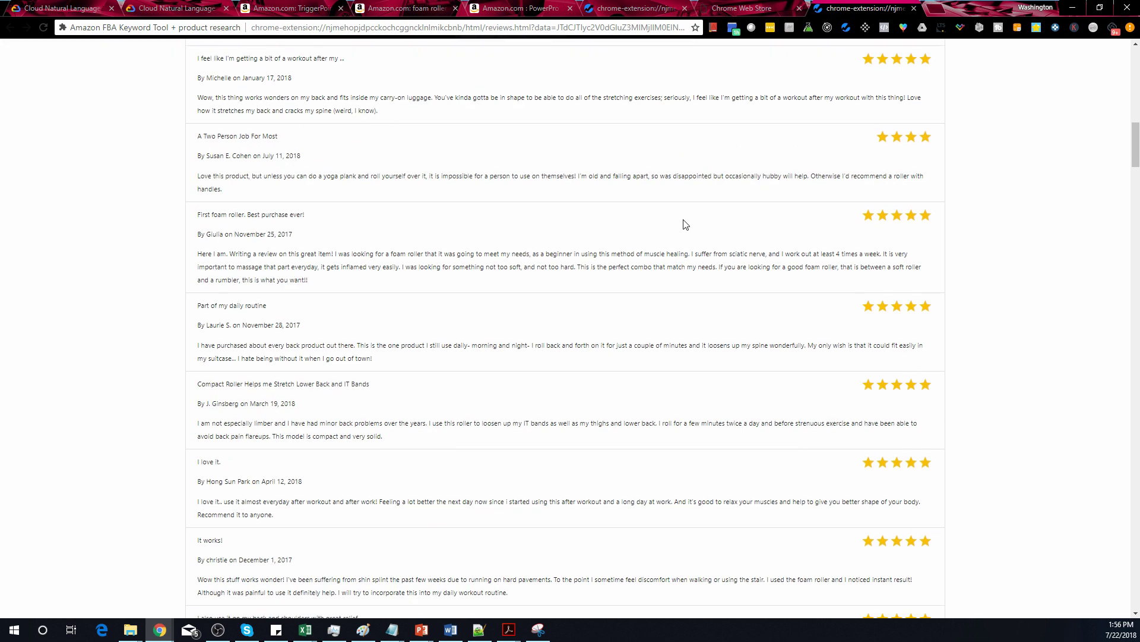
scroll(580, 225, "down", 20)
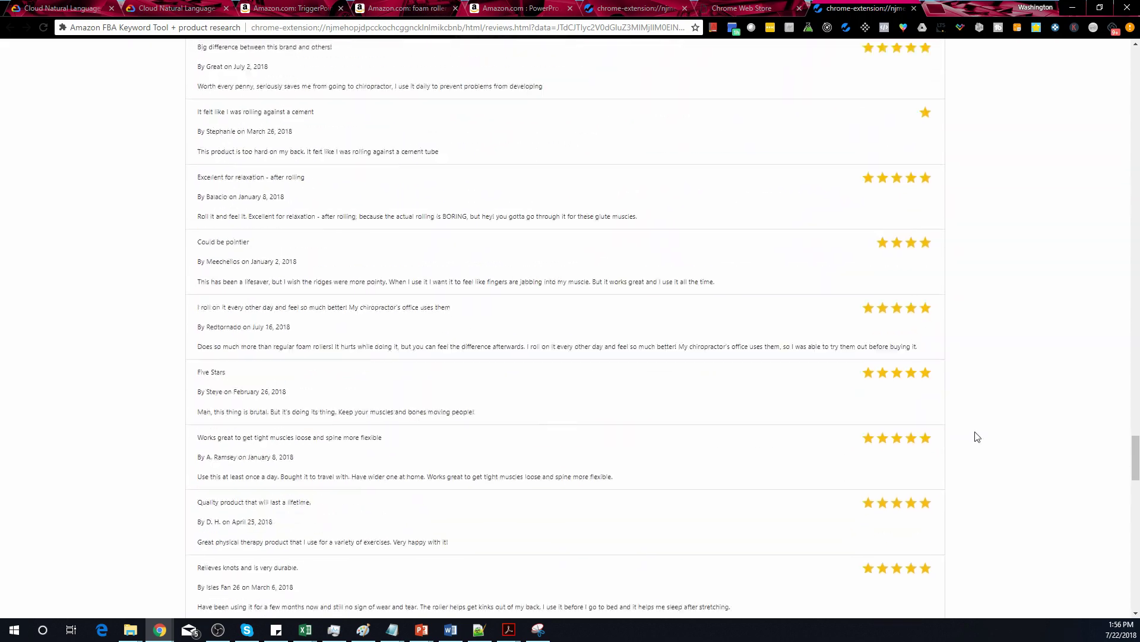
key("Home")
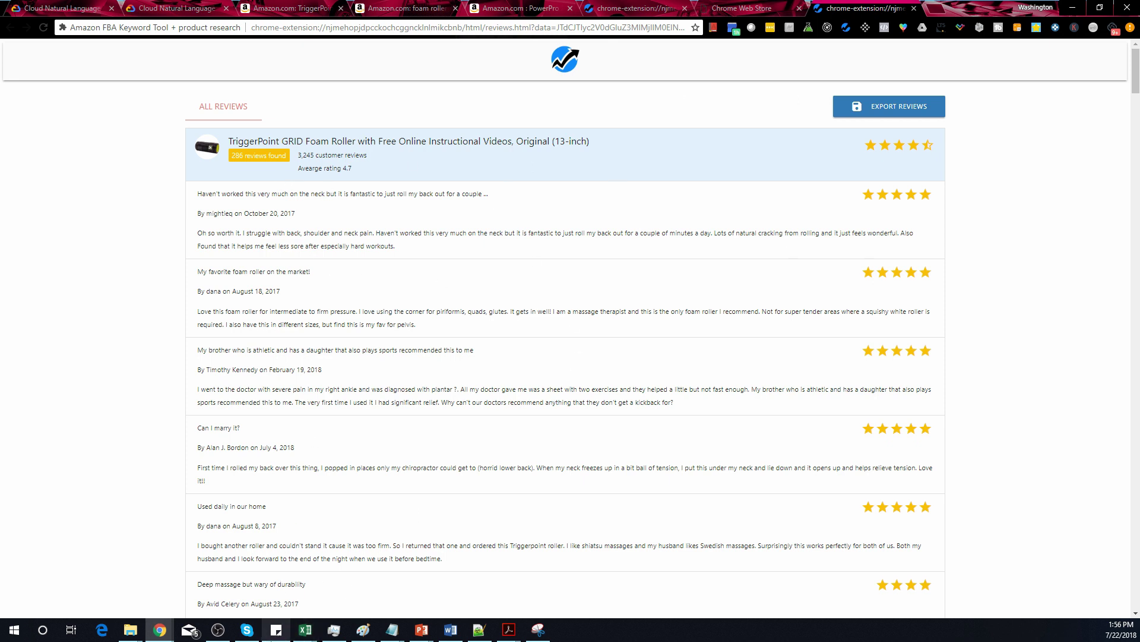
Switch to the B0040EGNIU_20180721_163512 workbook in Excel and narrow column E to reveal more of the review text in column F
mouse_move(309, 633)
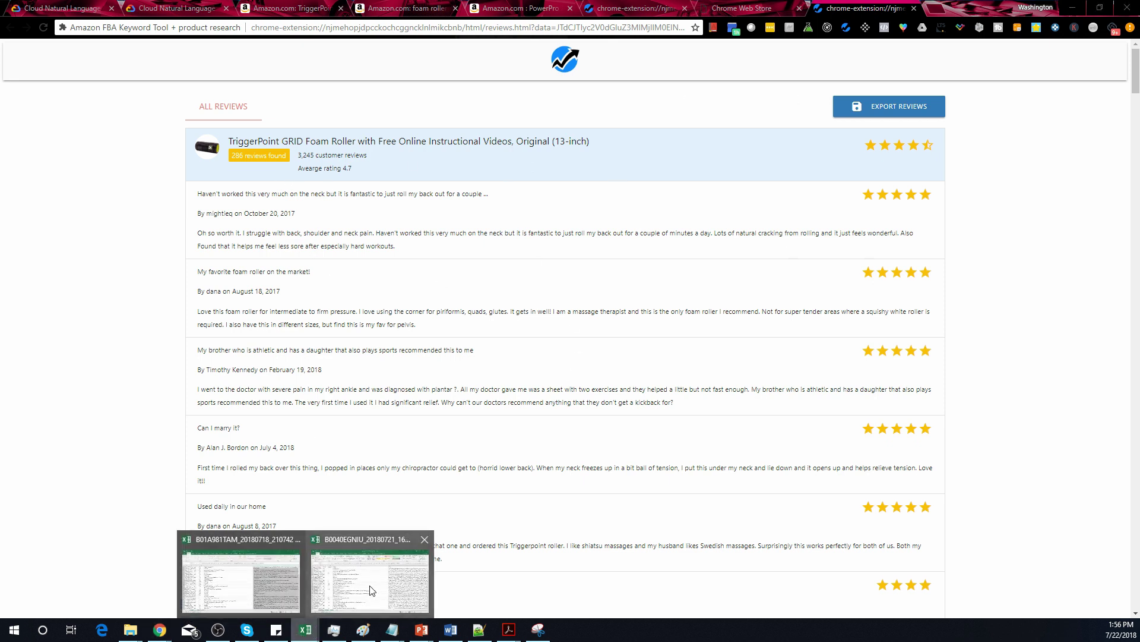
mouse_move(377, 587)
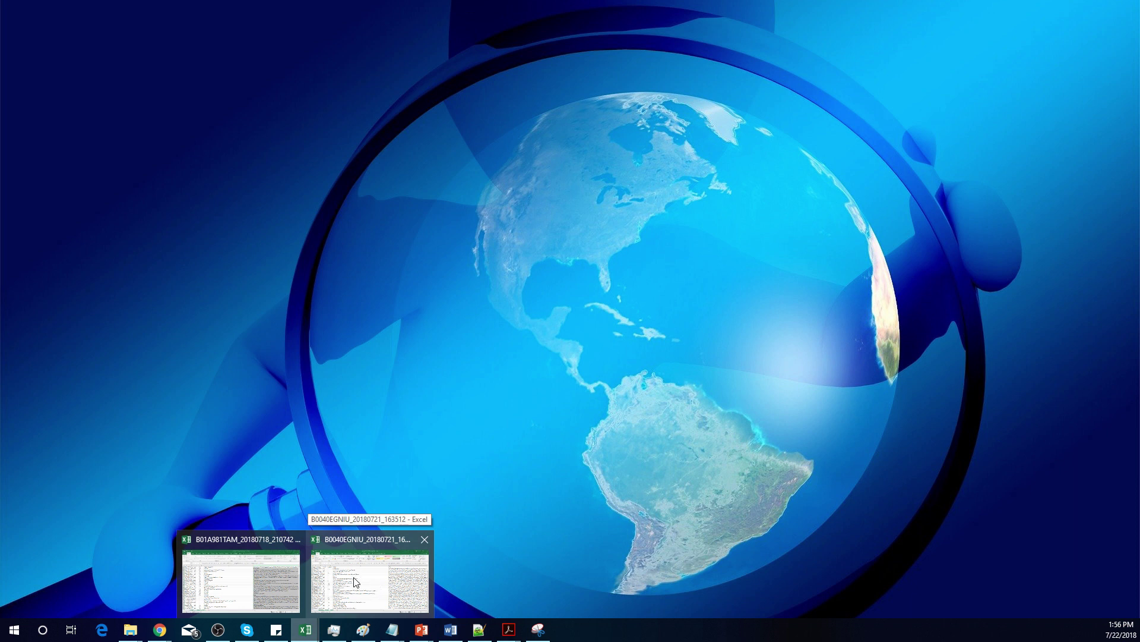
left_click(349, 581)
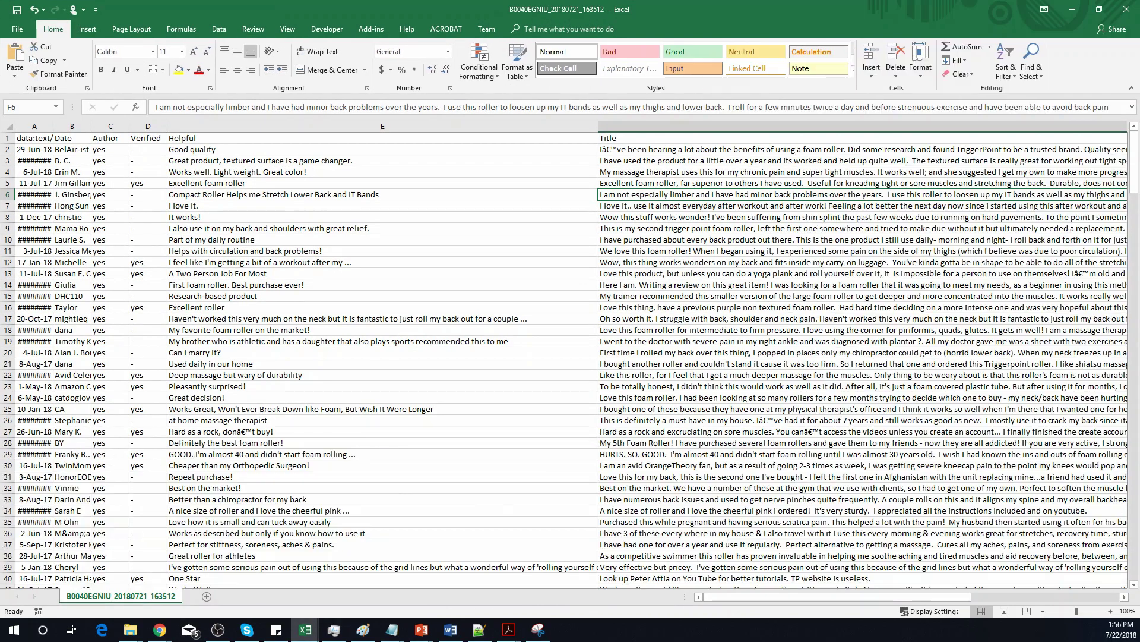
left_click_drag(733, 596, 796, 591)
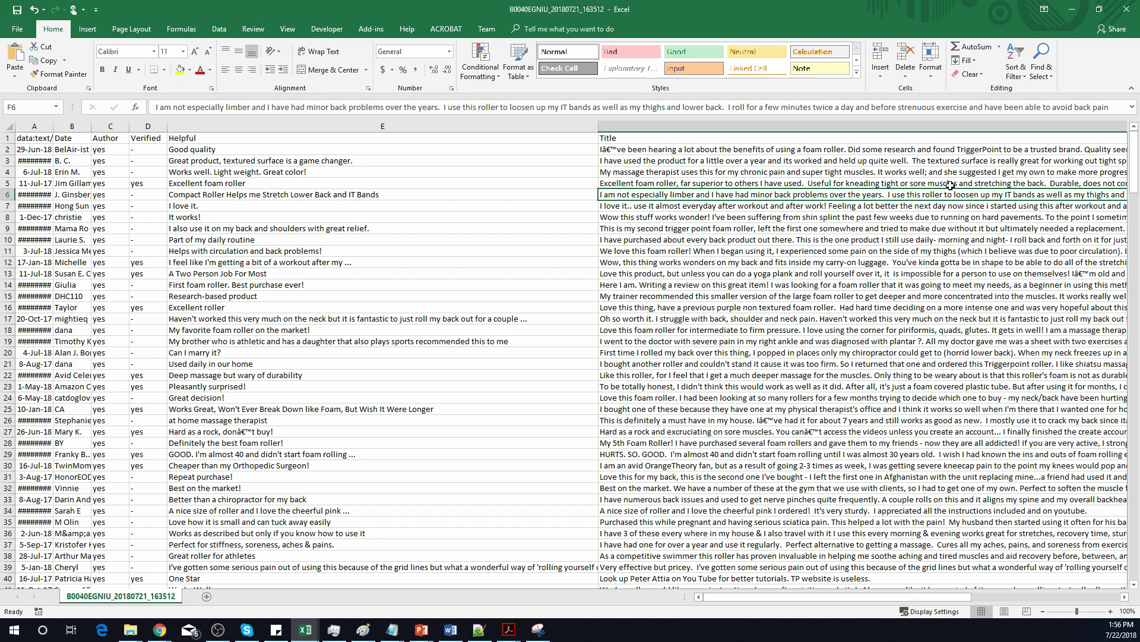
left_click_drag(1131, 188, 1131, 188)
left_click_drag(1136, 257, 1096, 135)
left_click_drag(599, 129, 470, 134)
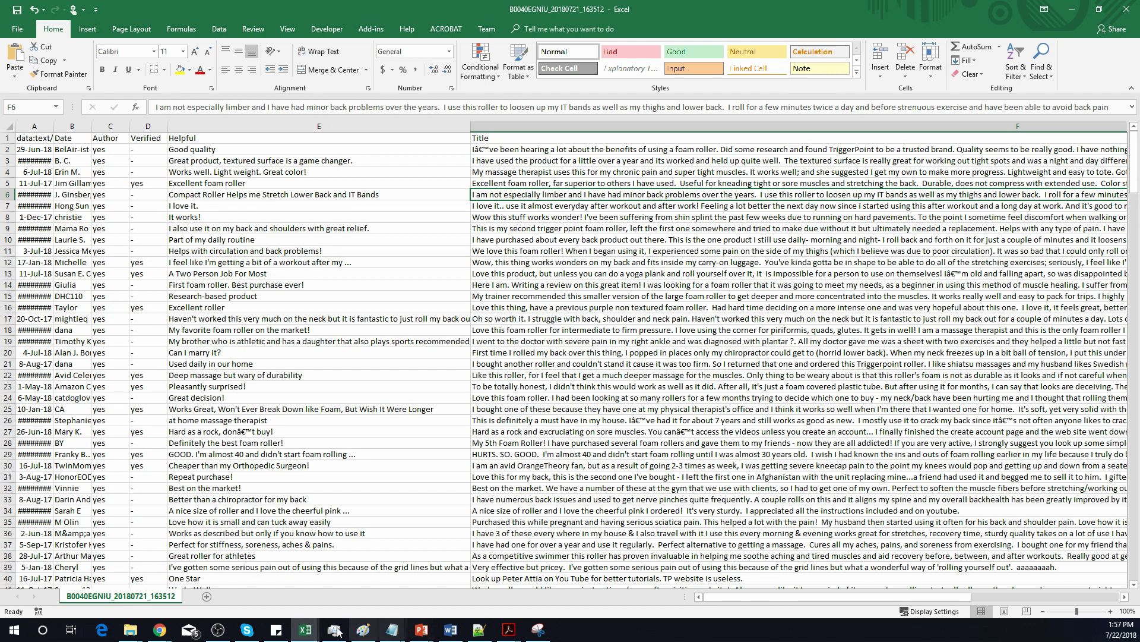
Switch to the PowerPoint presentation, start the slide show and advance to the "Analysing the Reviews" slide
mouse_move(416, 633)
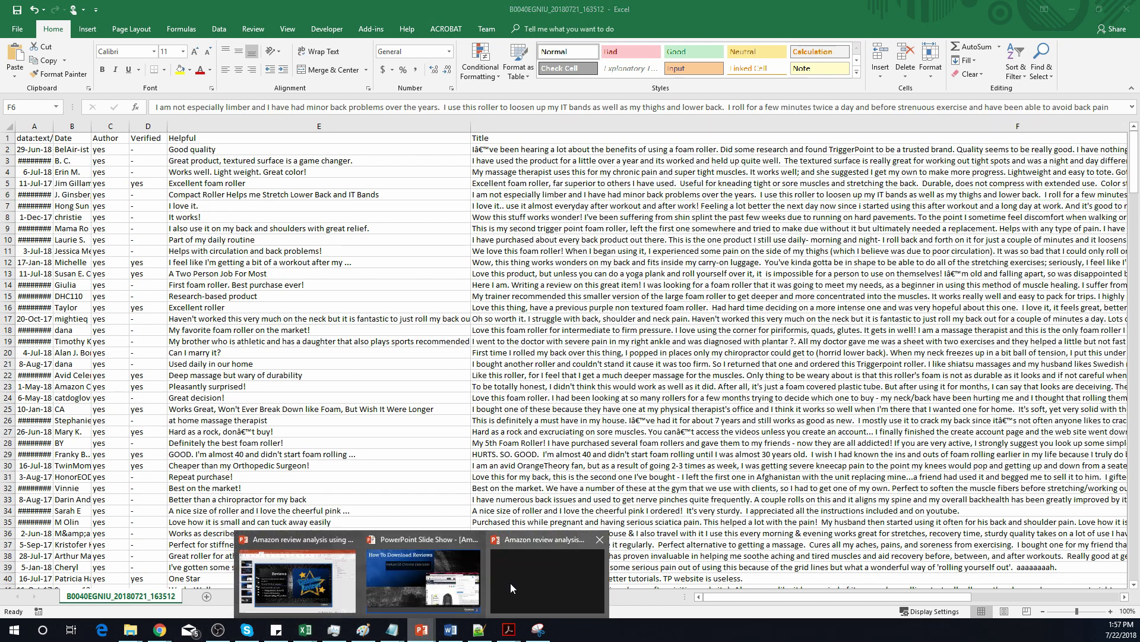
left_click(326, 589)
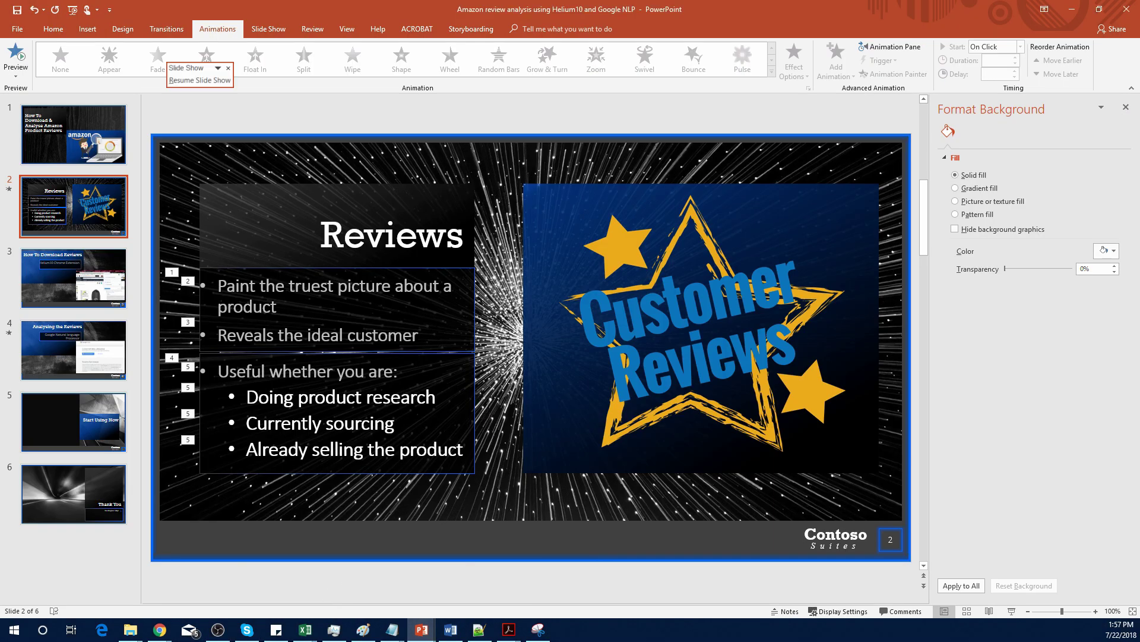
left_click(1005, 613)
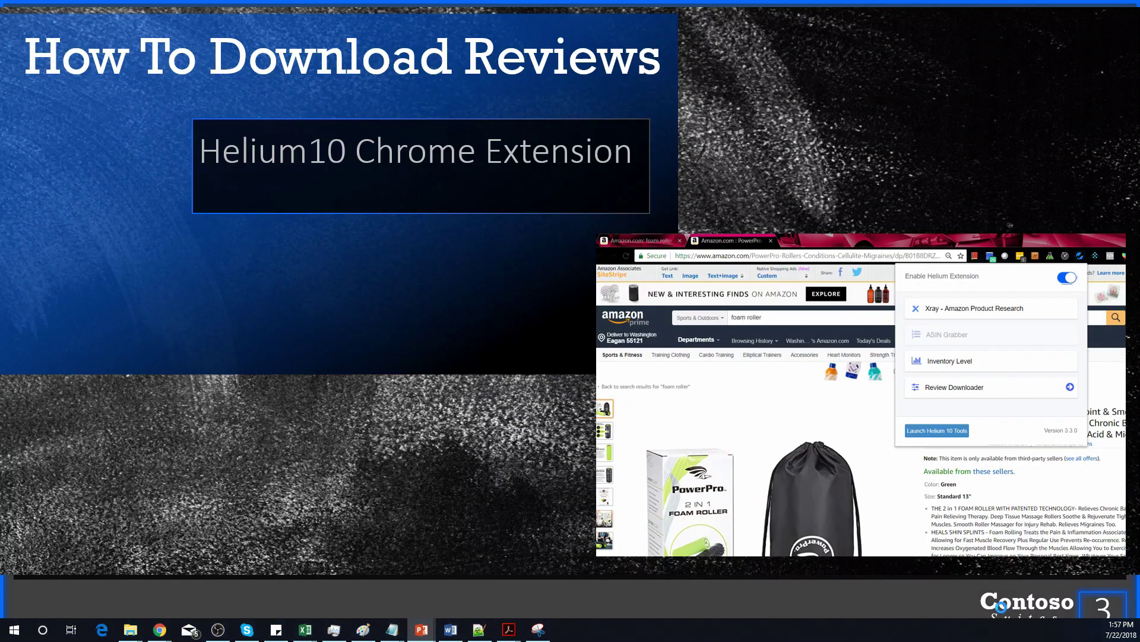
left_click(666, 371)
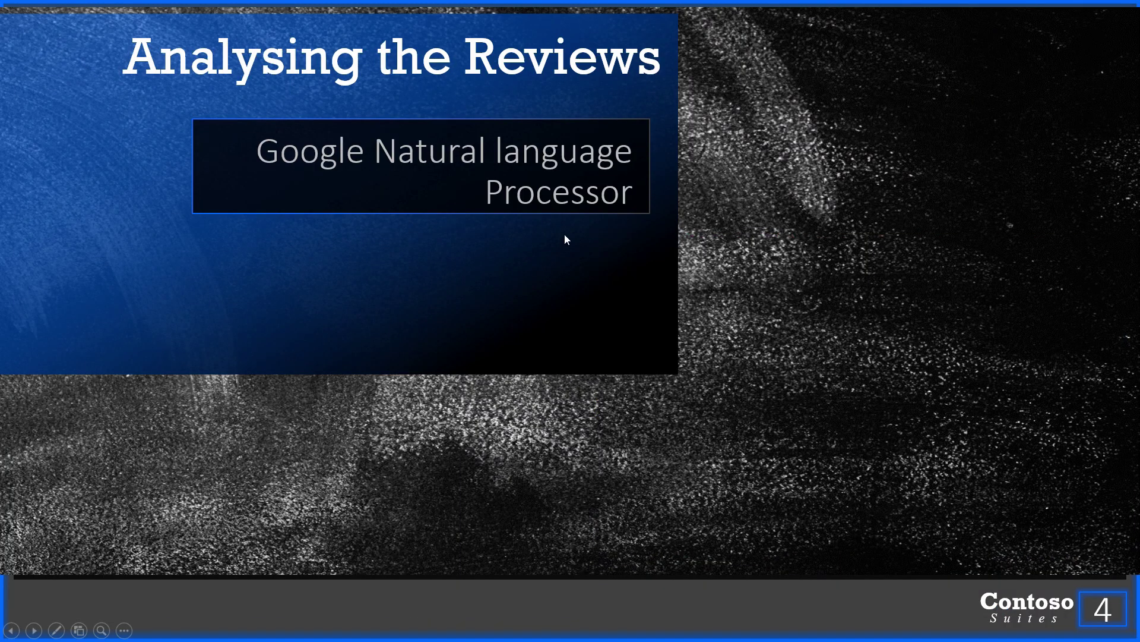
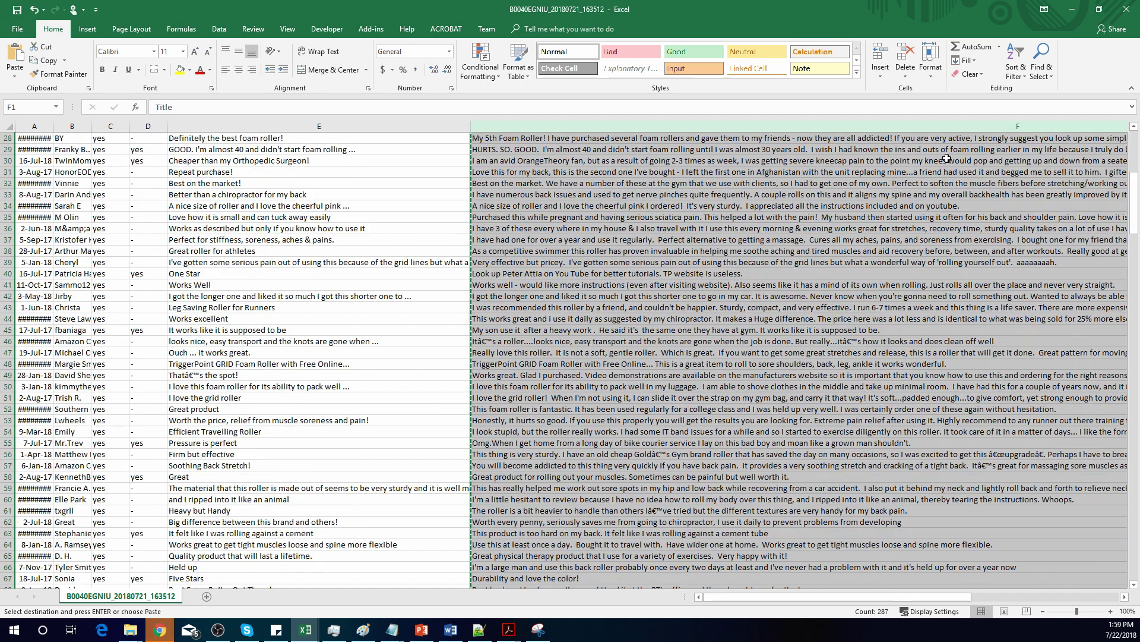
Switch from Excel to the Google Cloud Natural Language page holding the analyzed reviews and view the text in its Try the API box
left_click(1078, 12)
left_click(443, 167)
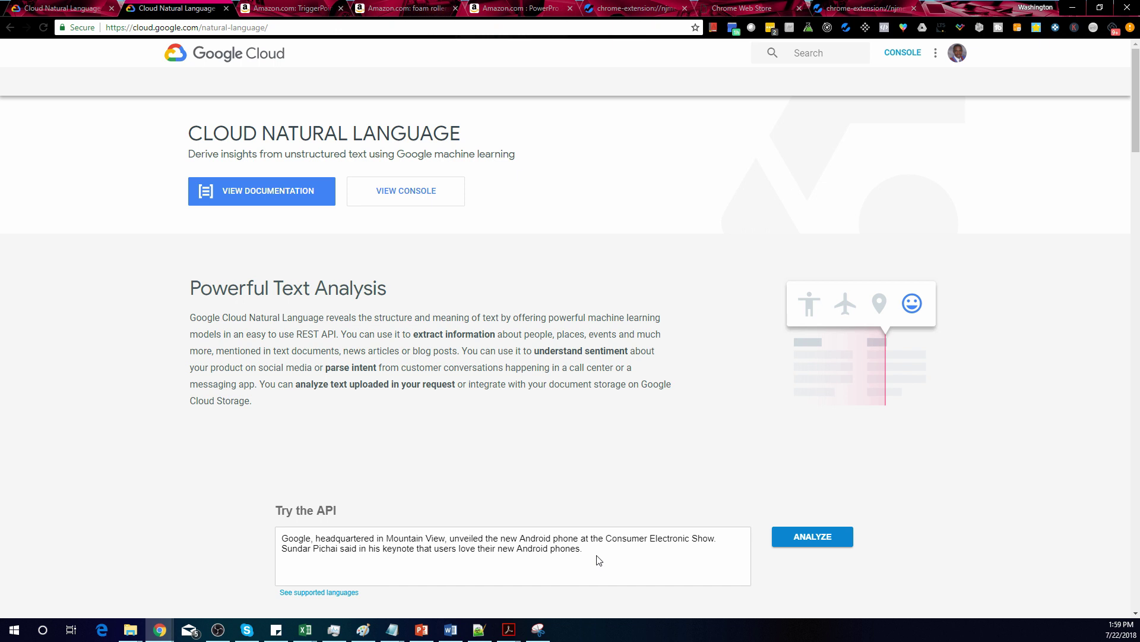
key("ctrl+shift+Tab")
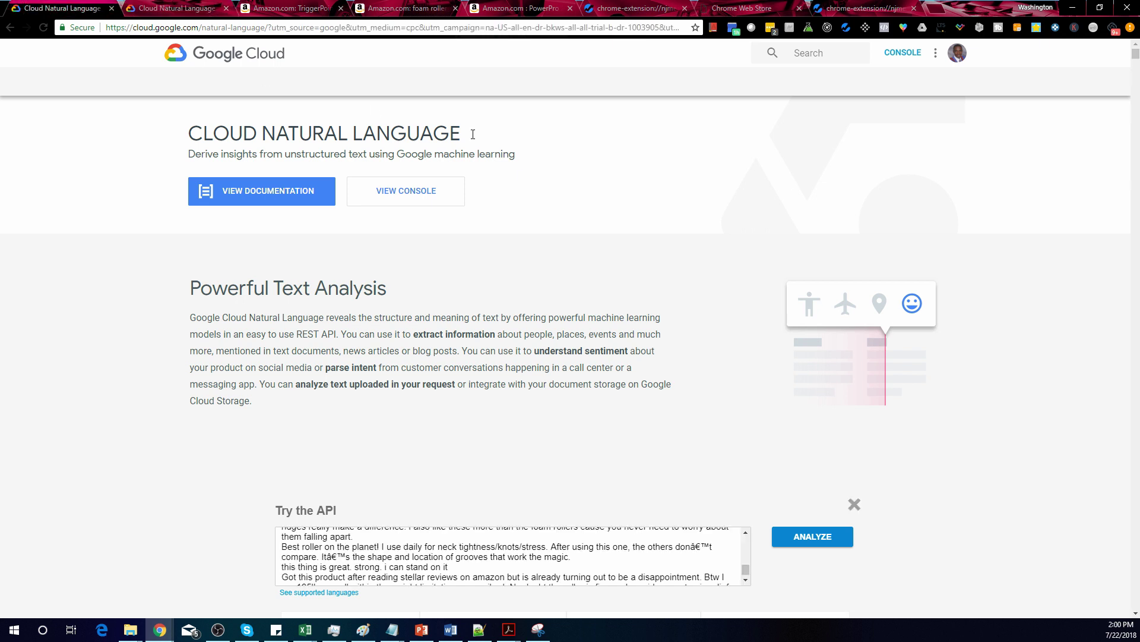
scroll(1084, 148, "down", 3)
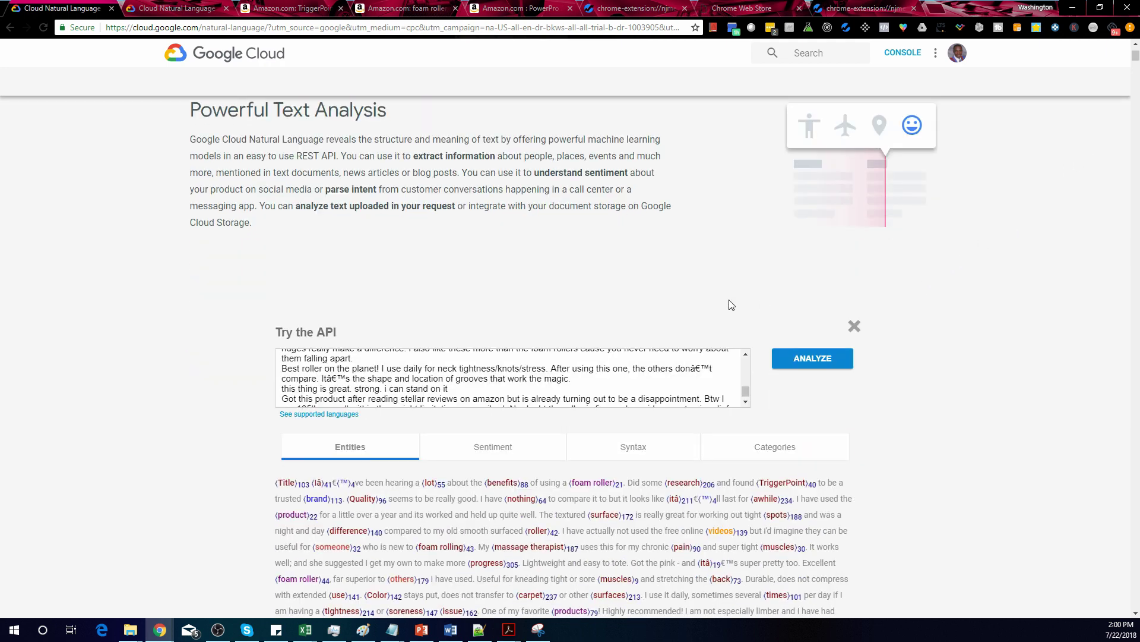
left_click(668, 383)
scroll(670, 360, "down", 2)
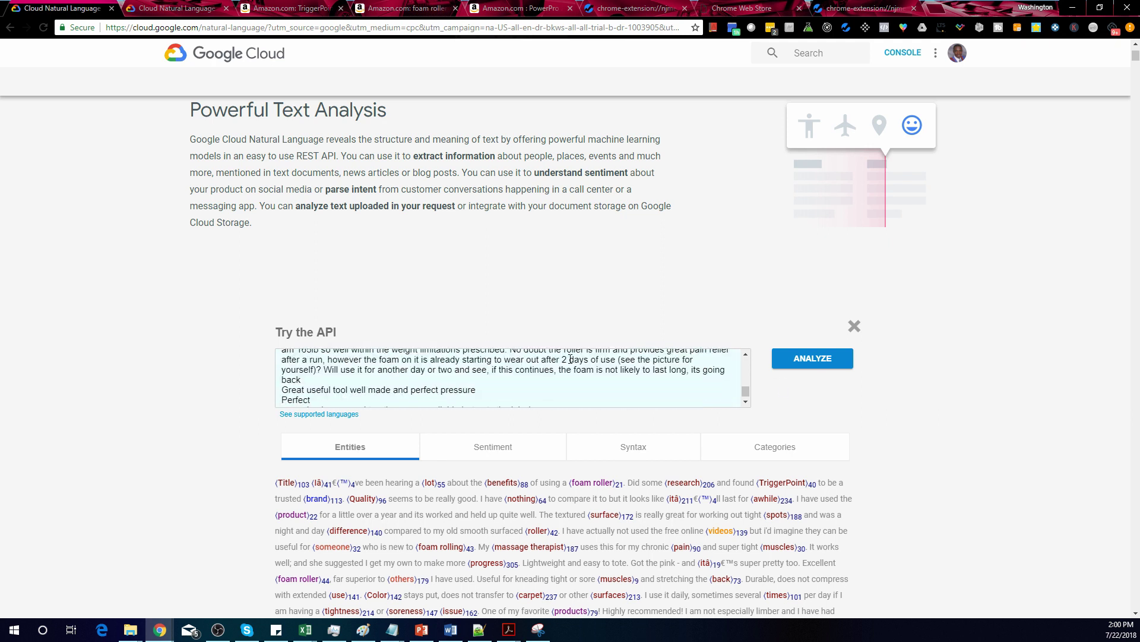
scroll(967, 269, "down", 1)
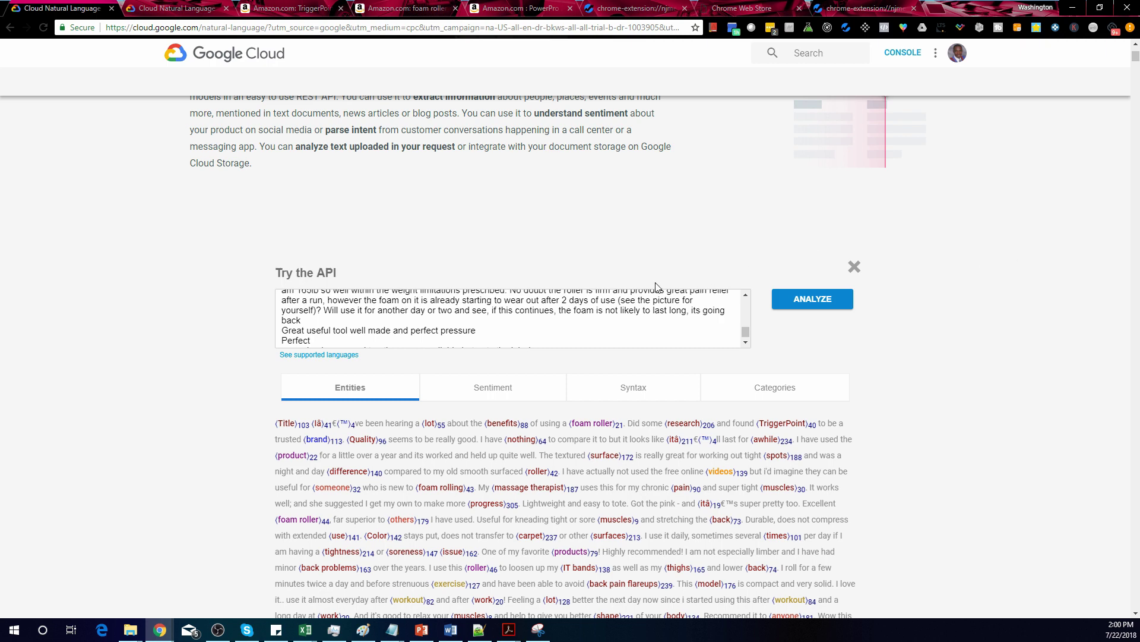
Examine the entities marked in the analyzed foam roller reviews
scroll(834, 333, "down", 3)
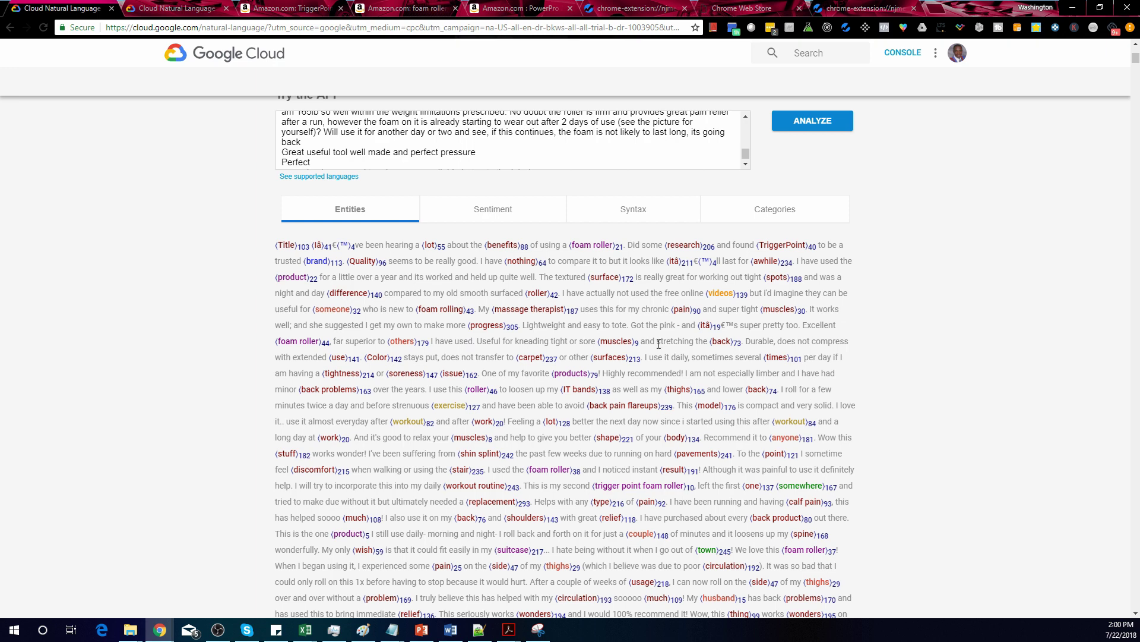
scroll(660, 342, "down", 1)
scroll(563, 280, "up", 2)
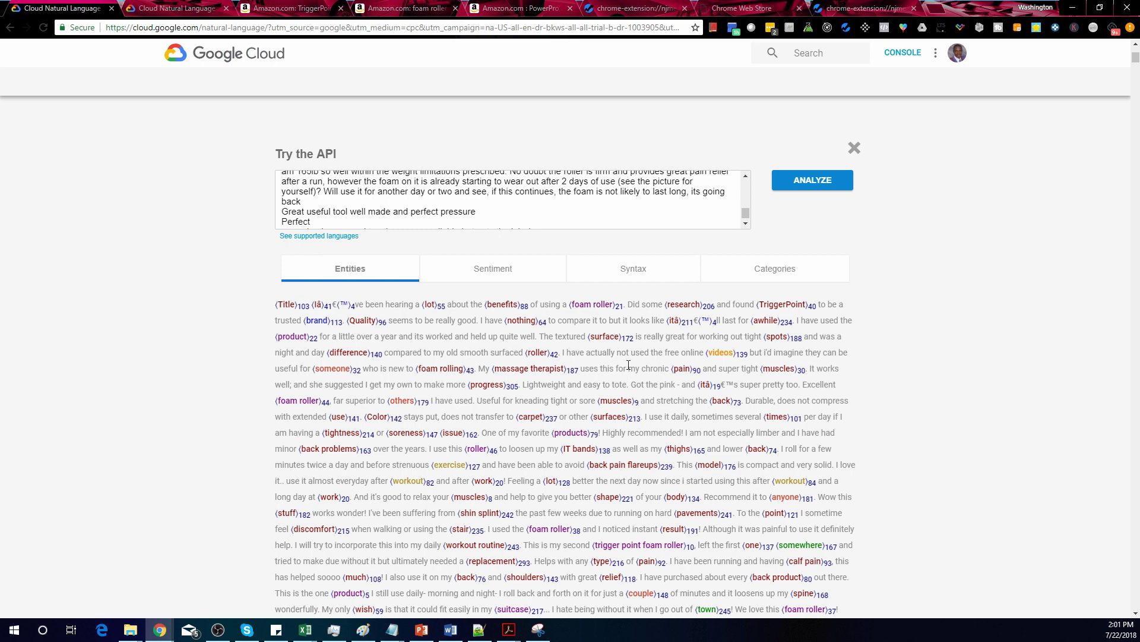
scroll(751, 391, "down", 4)
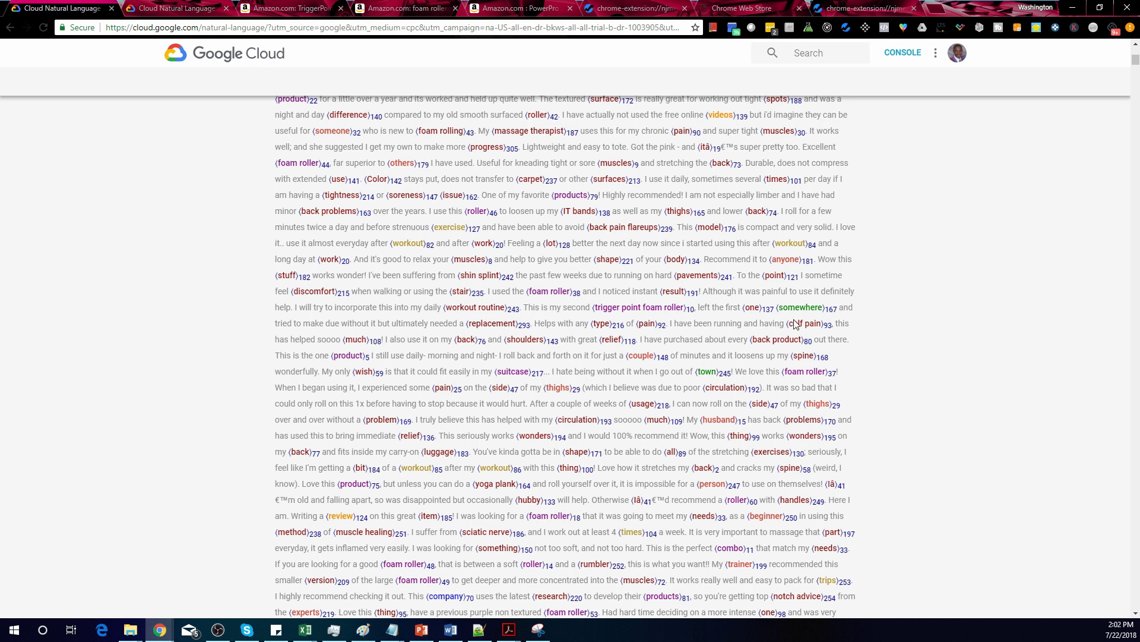
scroll(739, 282, "down", 2)
scroll(778, 302, "down", 2)
scroll(681, 304, "down", 2)
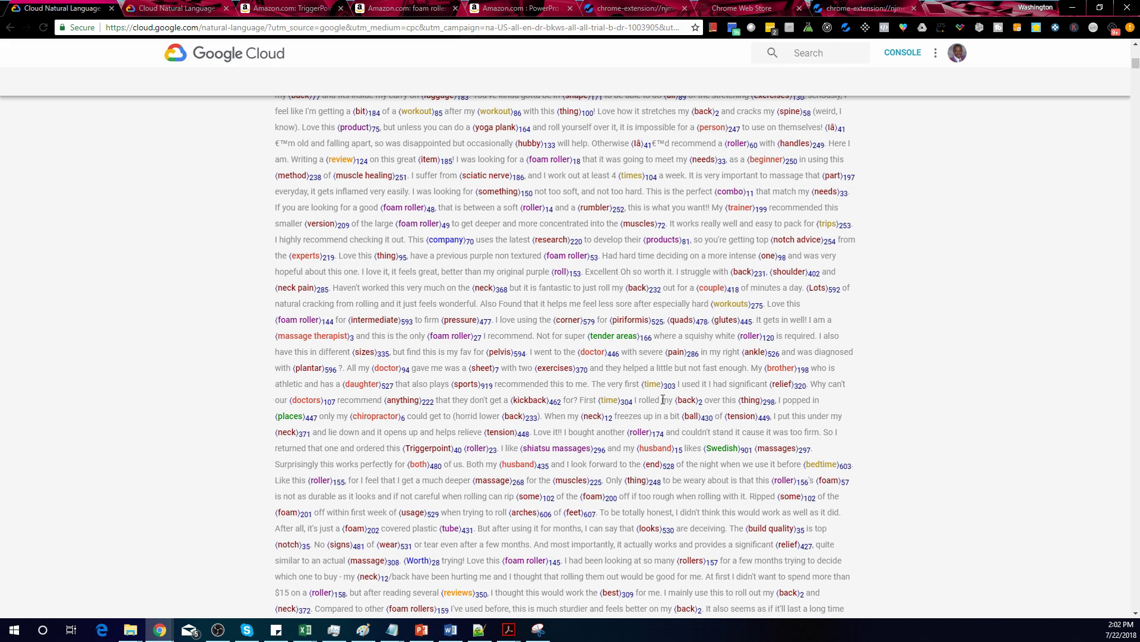
Examine the rest of the marked review text and the first entity cards listed beneath it
scroll(663, 400, "down", 2)
scroll(720, 321, "up", 9)
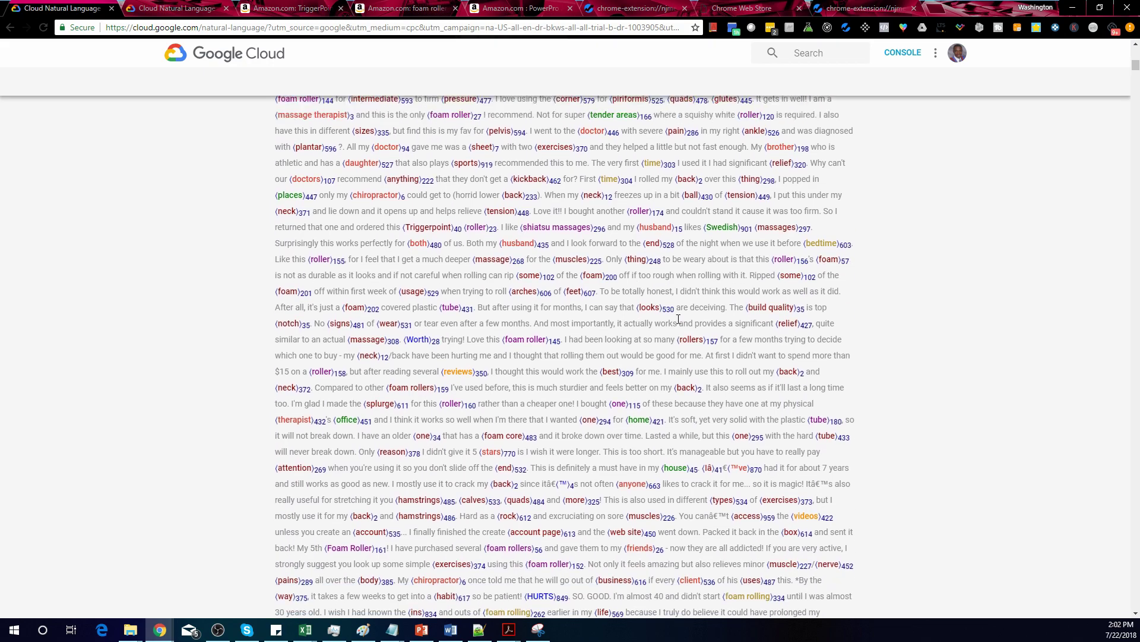
scroll(721, 321, "down", 5)
scroll(736, 315, "up", 3)
scroll(742, 304, "down", 8)
scroll(743, 304, "down", 20)
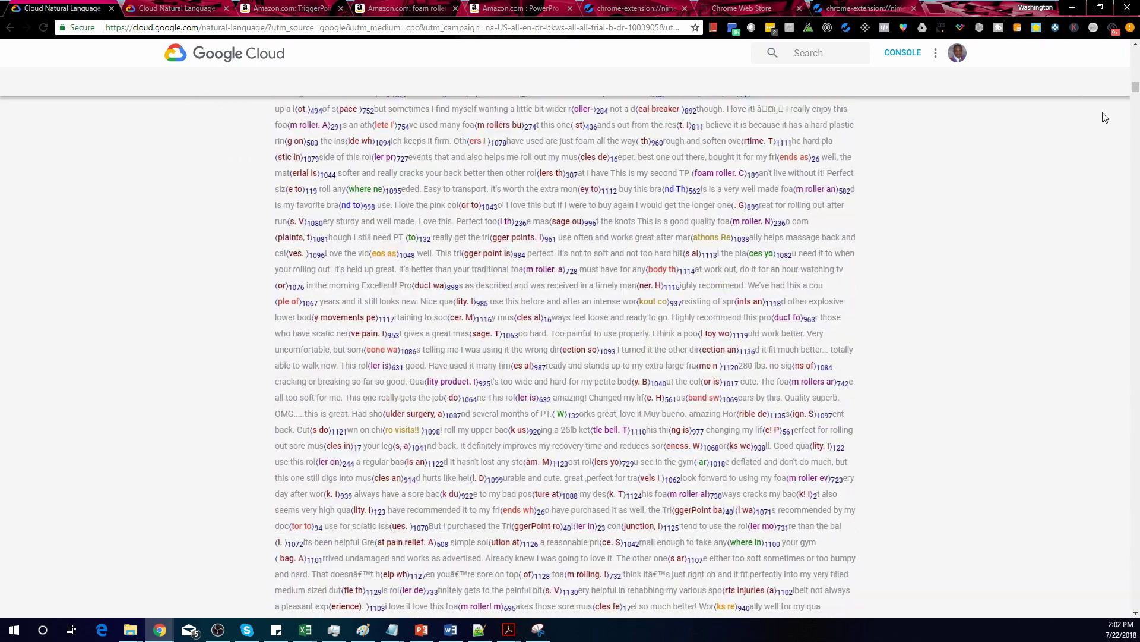
left_click_drag(1135, 84, 993, 201)
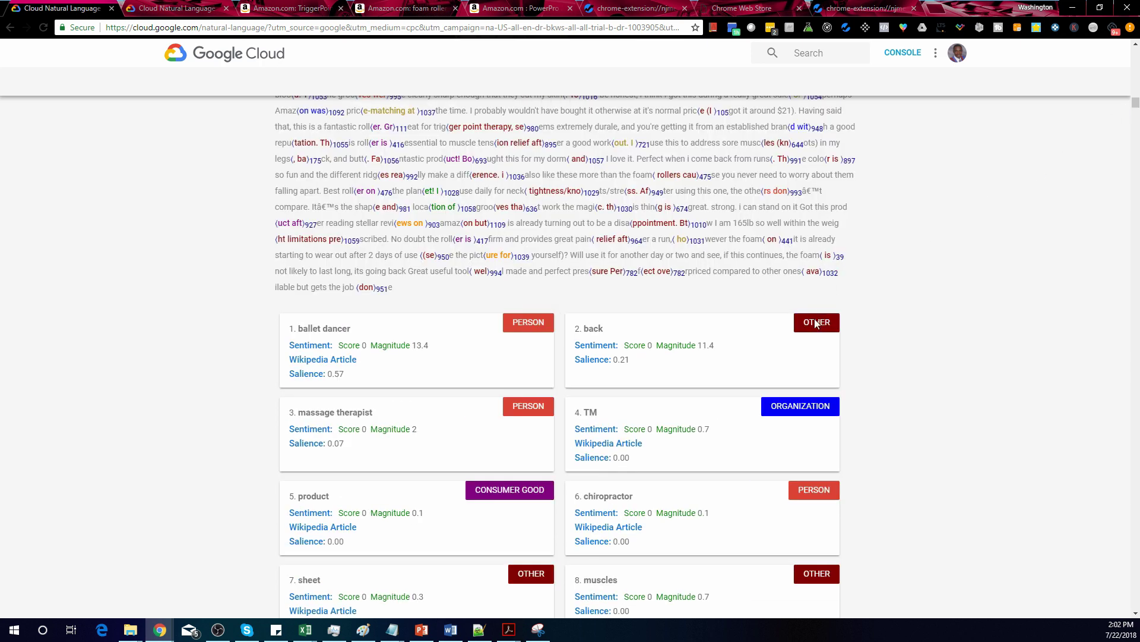
scroll(855, 356, "up", 2)
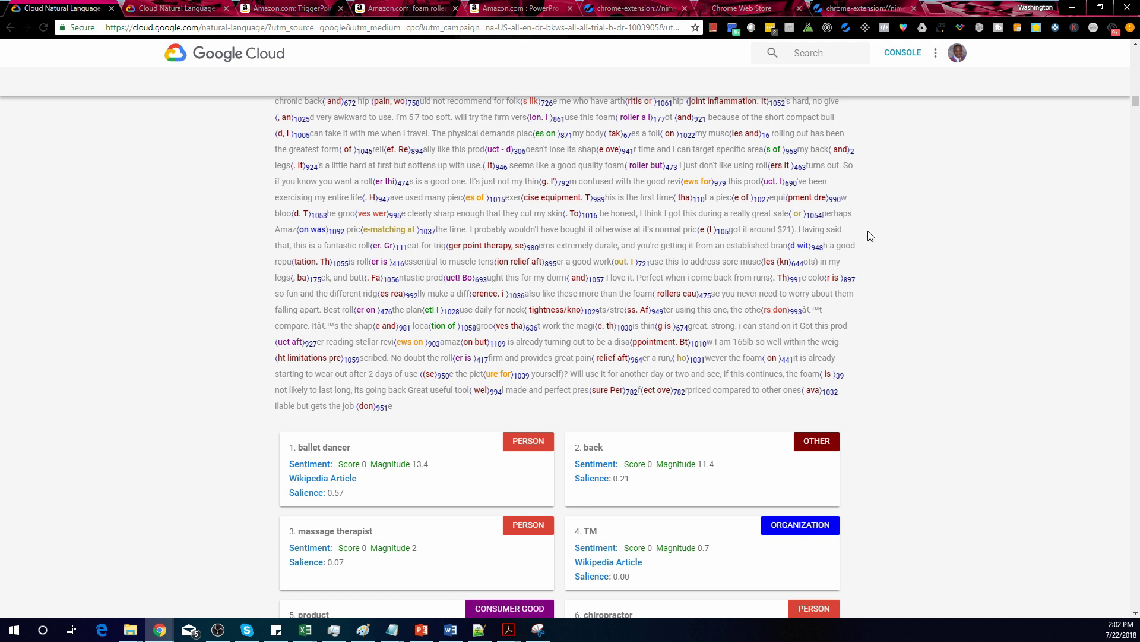
scroll(567, 335, "down", 2)
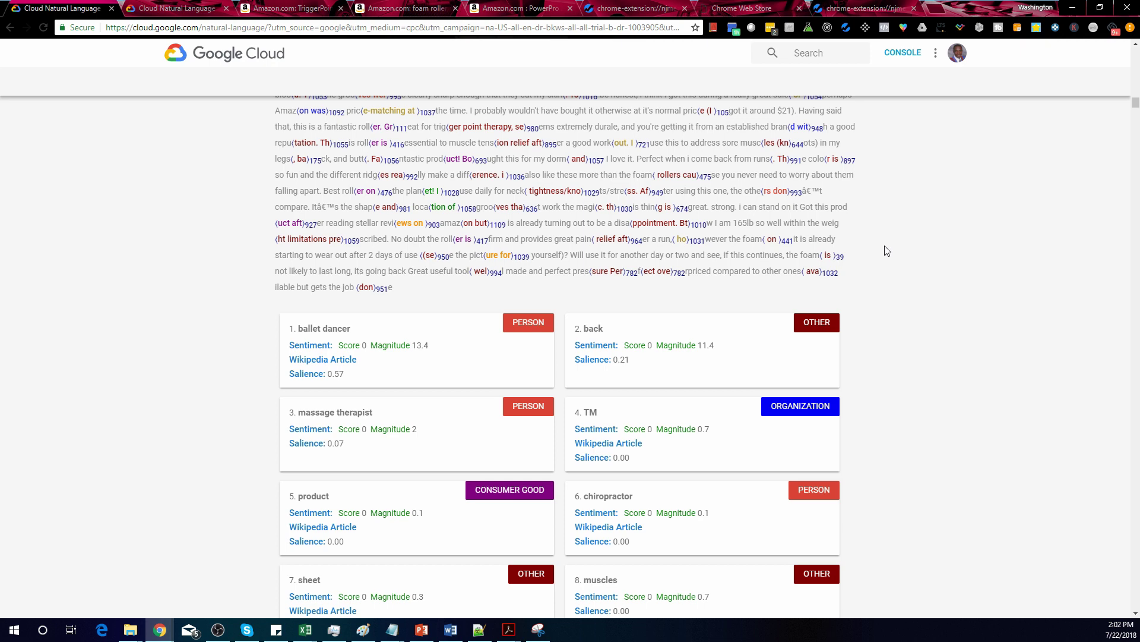
Search the page for "location" and go through the entity cards labelled LOCATION, as far as the "places" card
key("ctrl+f")
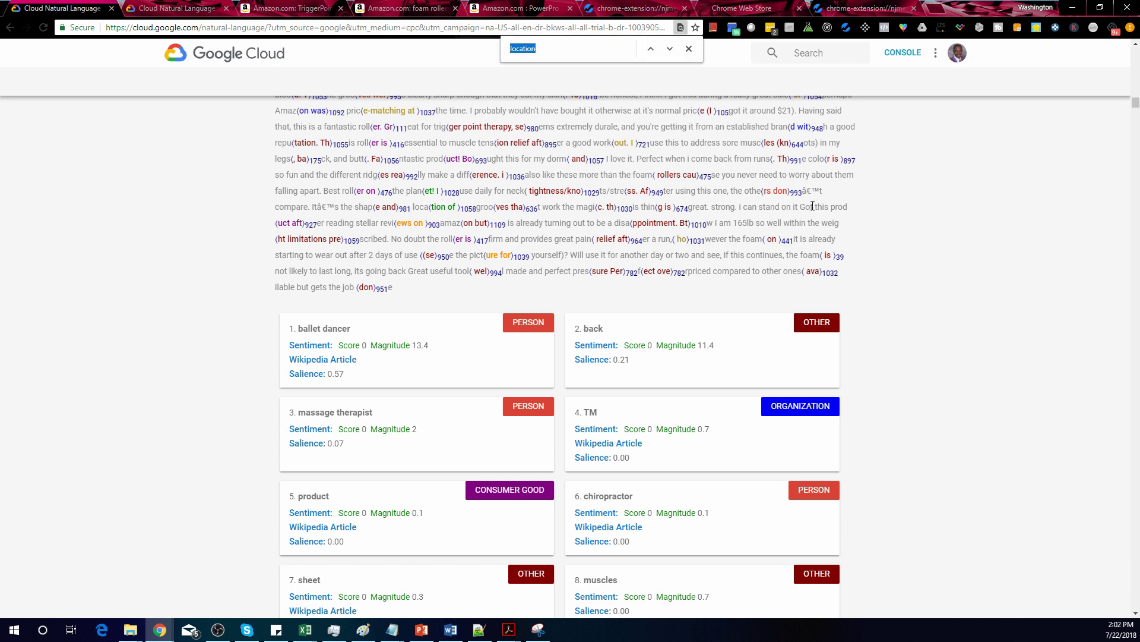
left_click(592, 45)
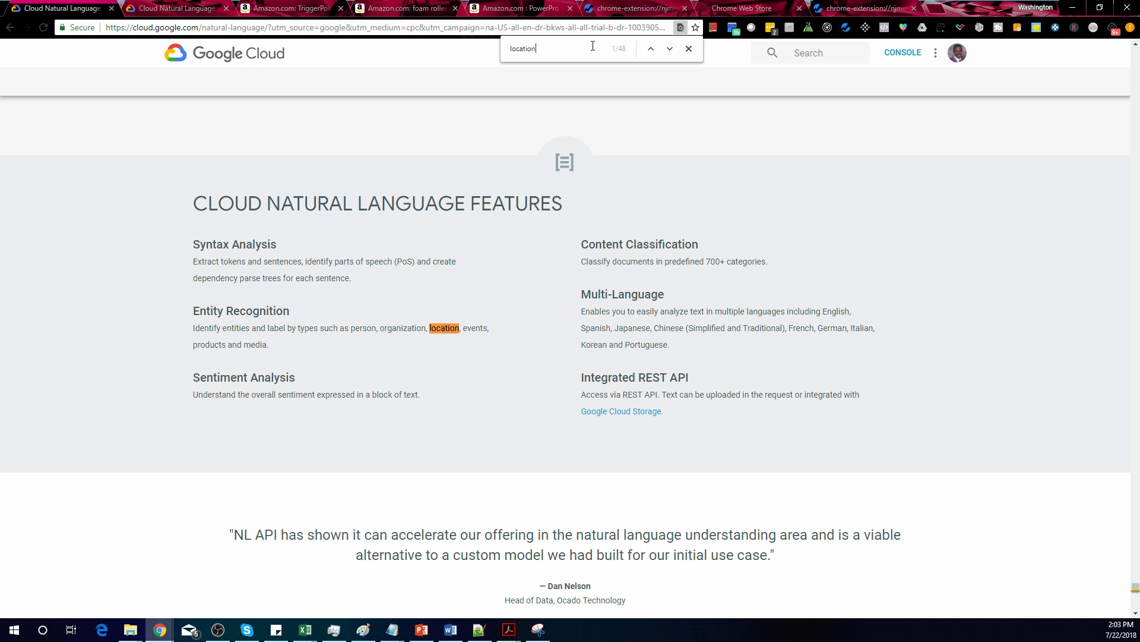
key("Return")
key("Return")
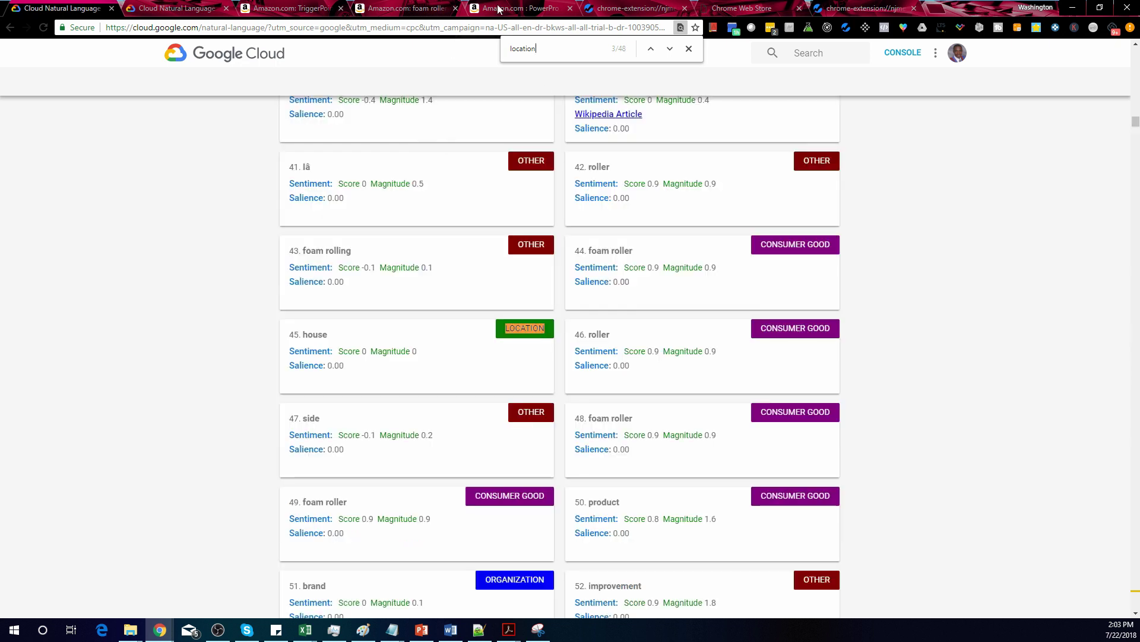
key("Return")
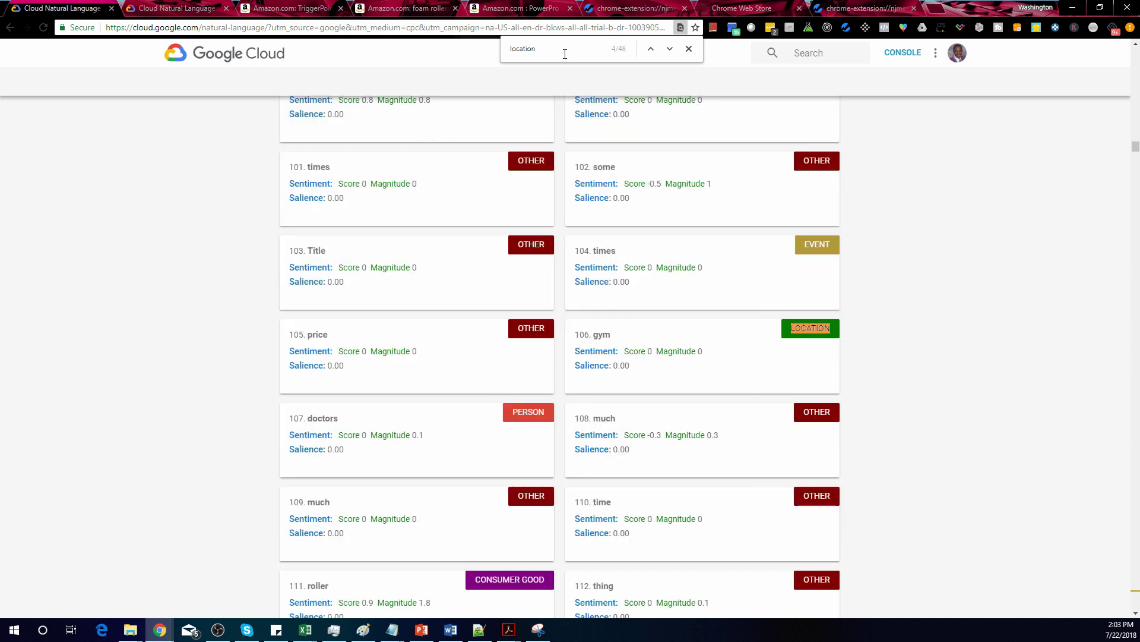
key("Return")
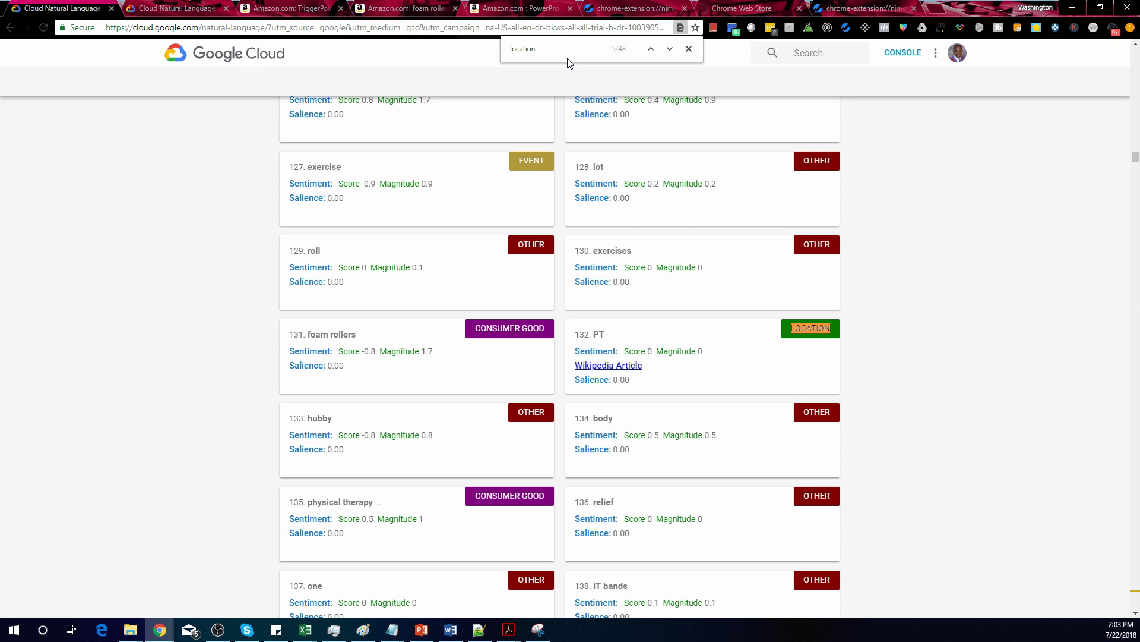
key("Return")
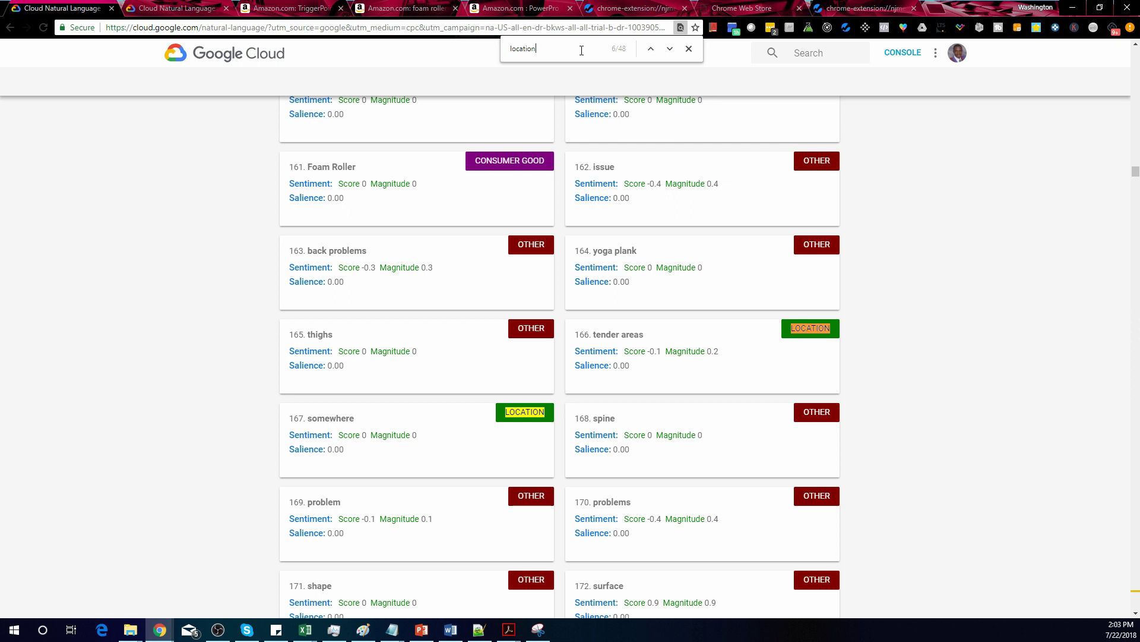
key("Return")
key("Return")
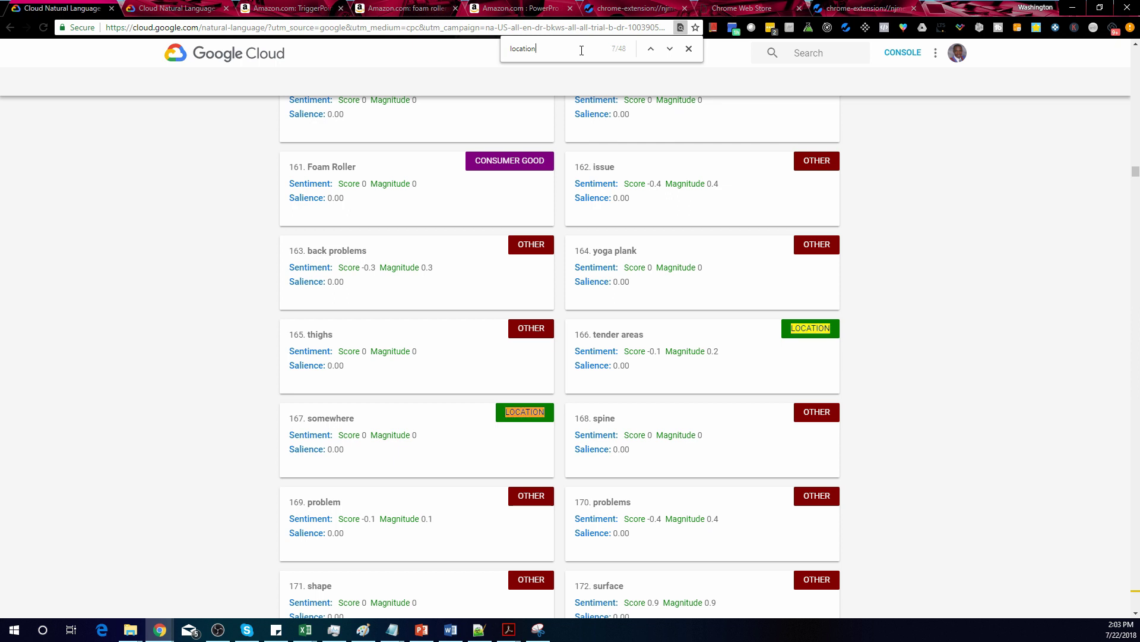
key("Return")
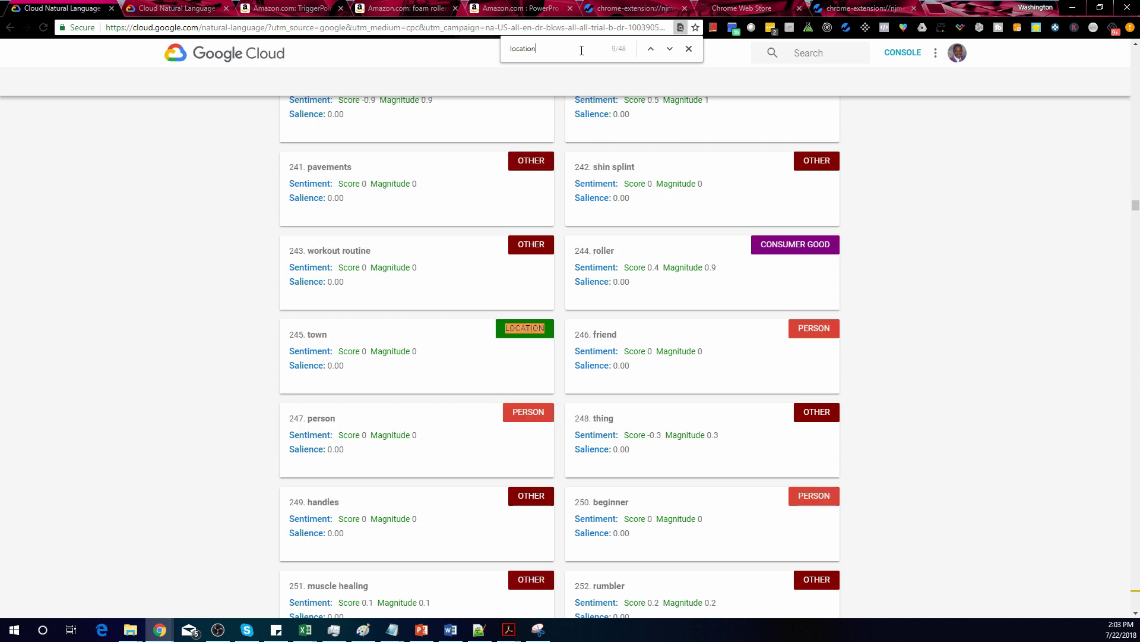
key("Return")
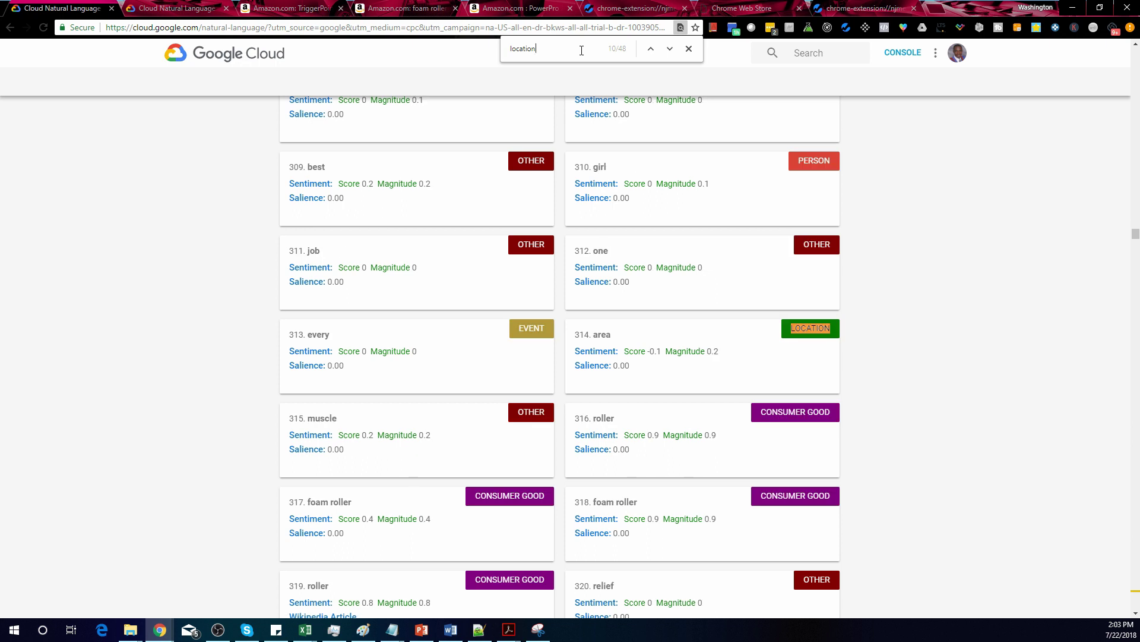
key("Return")
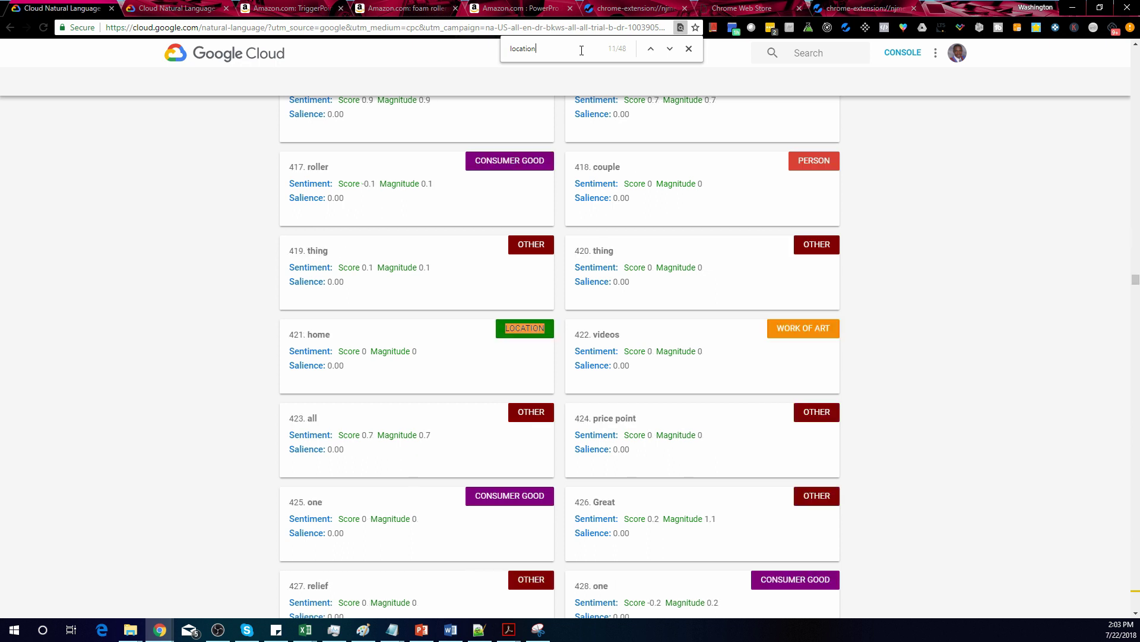
key("Return")
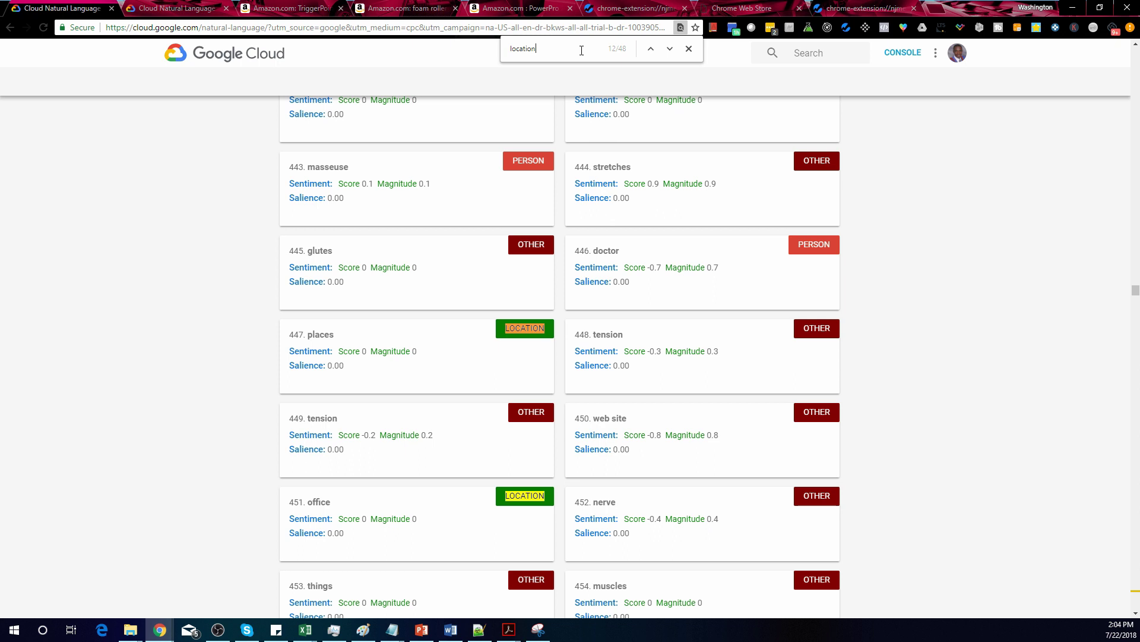
Replace the page search term with "events" and go through its matches
key("BackSpace")
key("BackSpace")
key("BackSpace")
key("BackSpace")
key("BackSpace")
key("BackSpace")
key("BackSpace")
key("BackSpace")
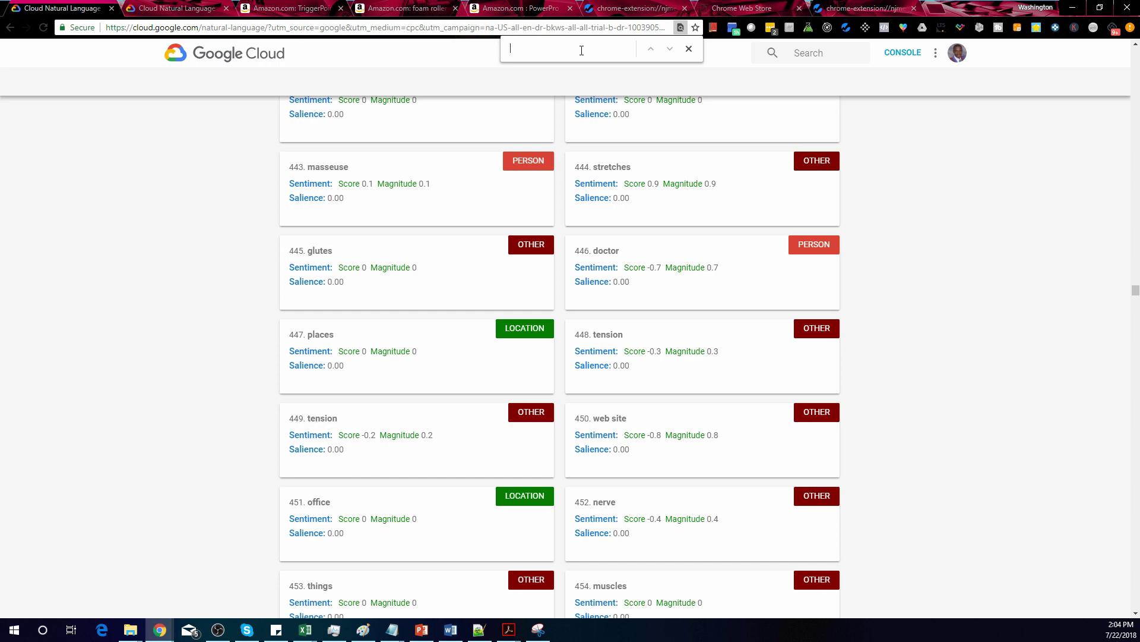
type("events")
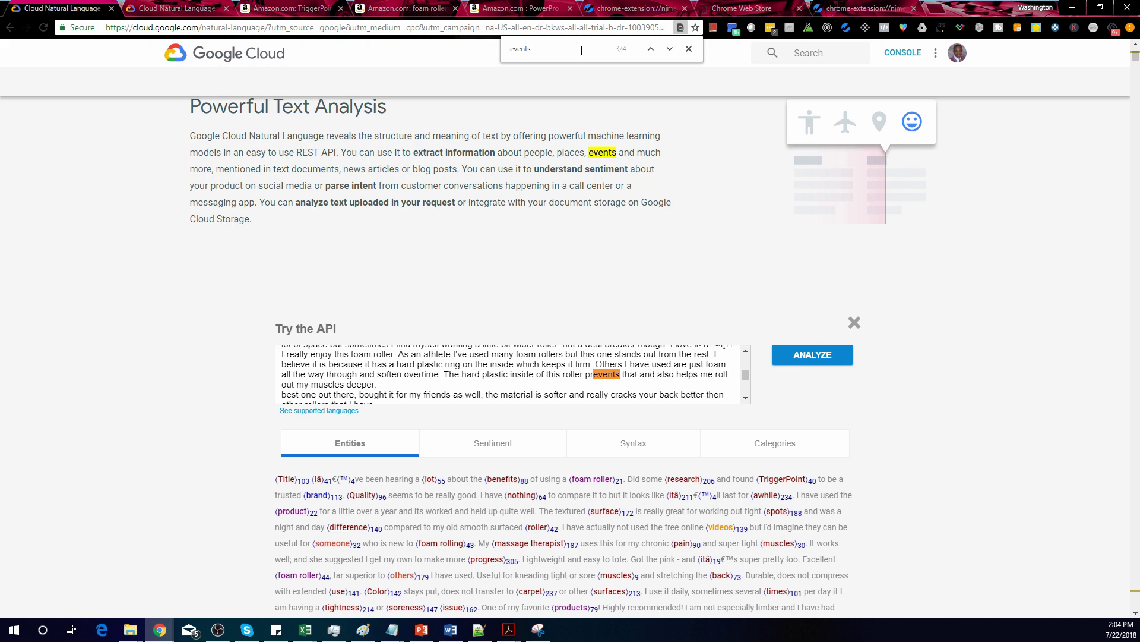
key("Return")
key("Return")
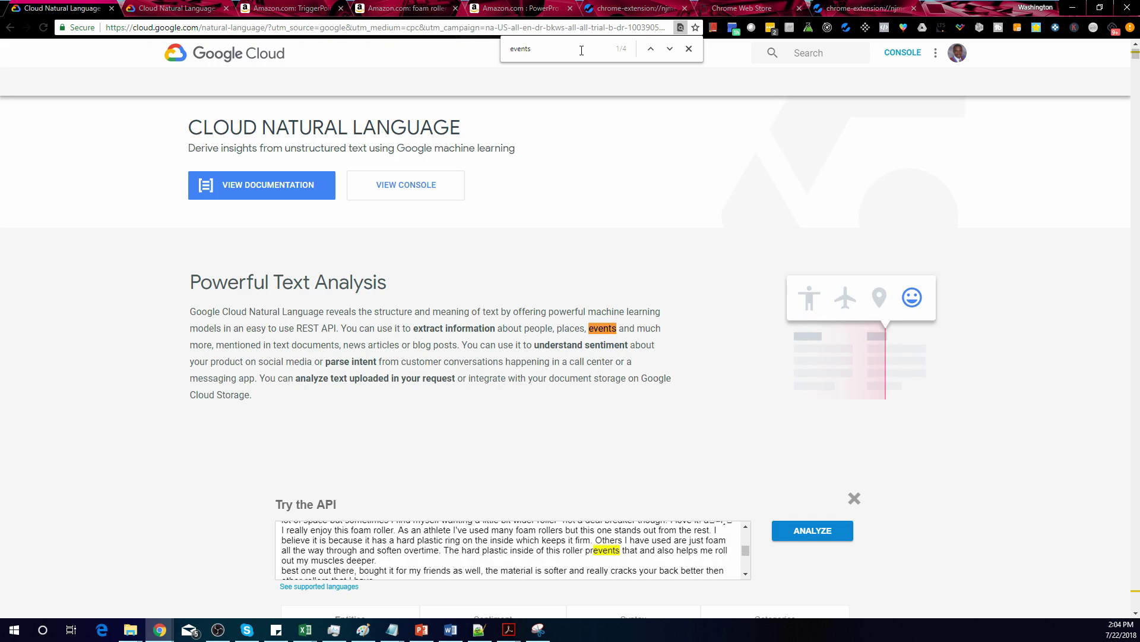
Shorten the page search term to "event" and go through the entity cards labelled EVENT, from "workout" to "time"
key("BackSpace")
key("Return")
key("Return")
key("Return")
key("Return")
key("Return")
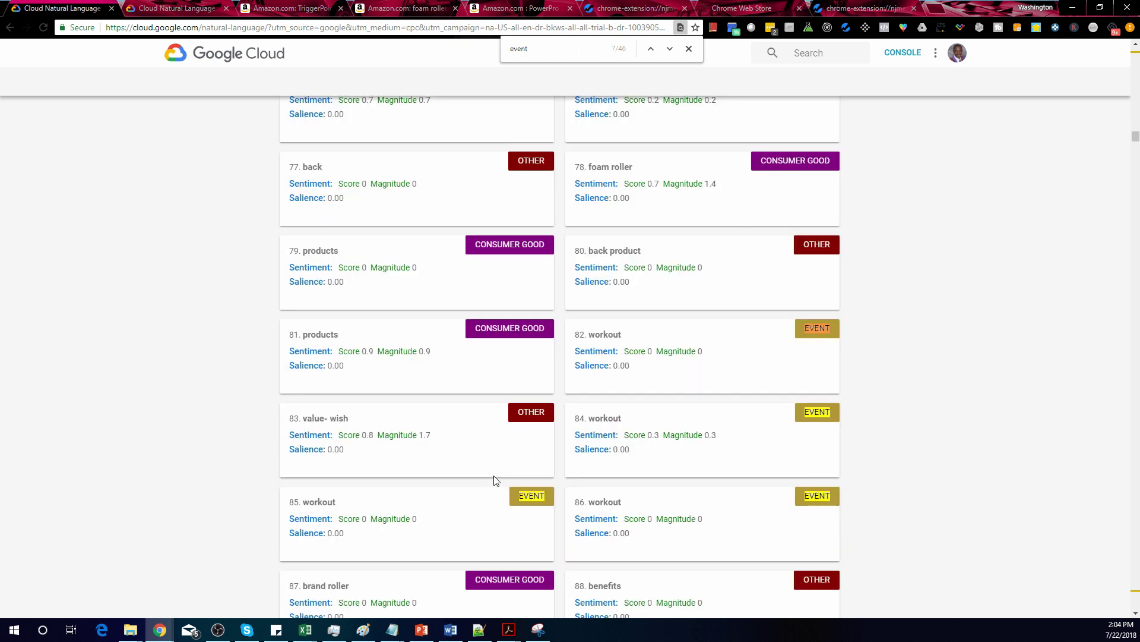
scroll(497, 479, "down", 1)
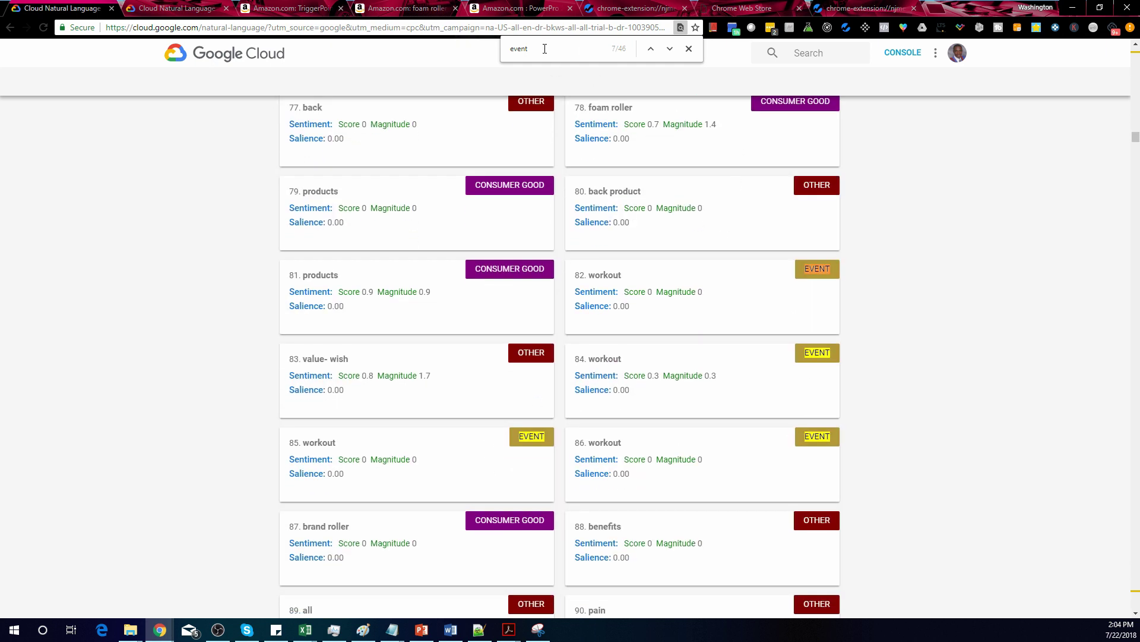
key("Return")
key("Return")
key("Return")
key("Return")
key("Return")
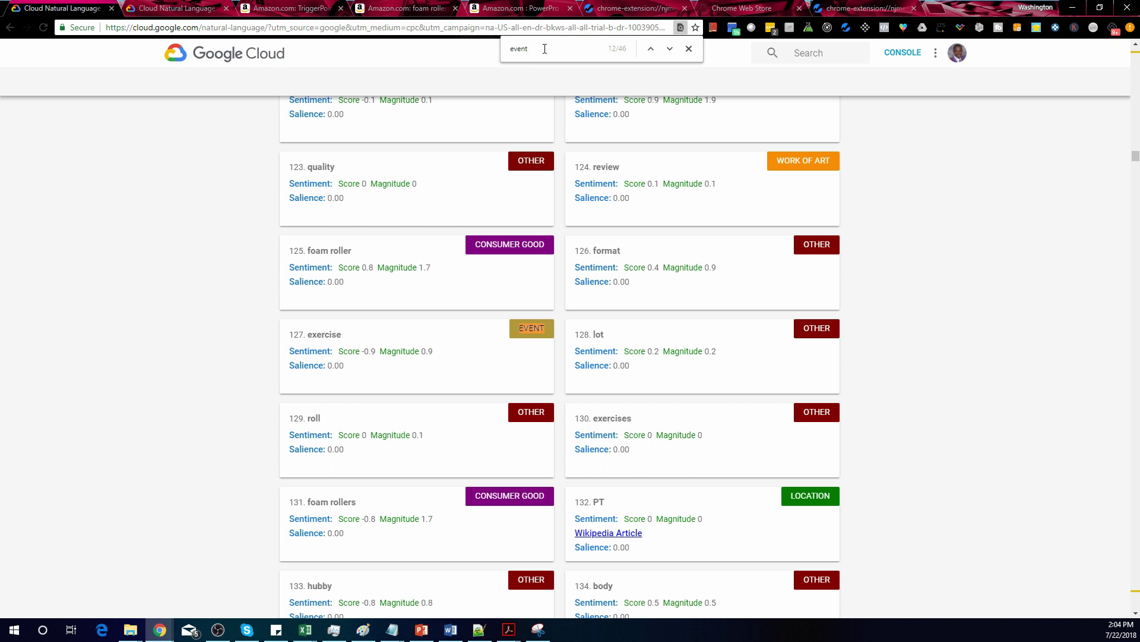
key("Return")
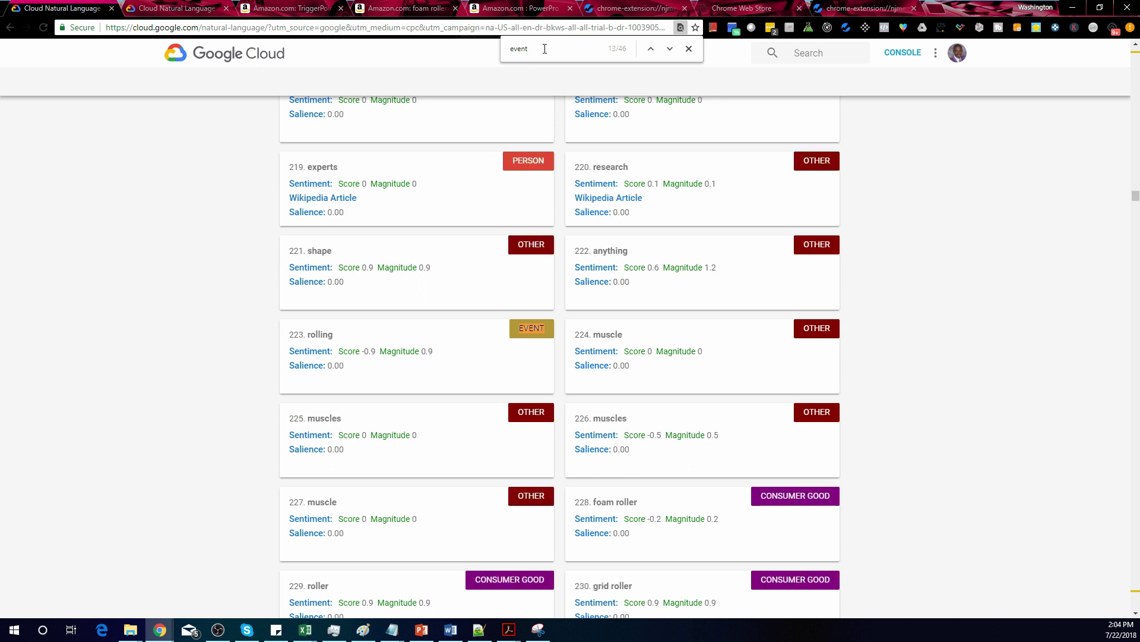
key("Return")
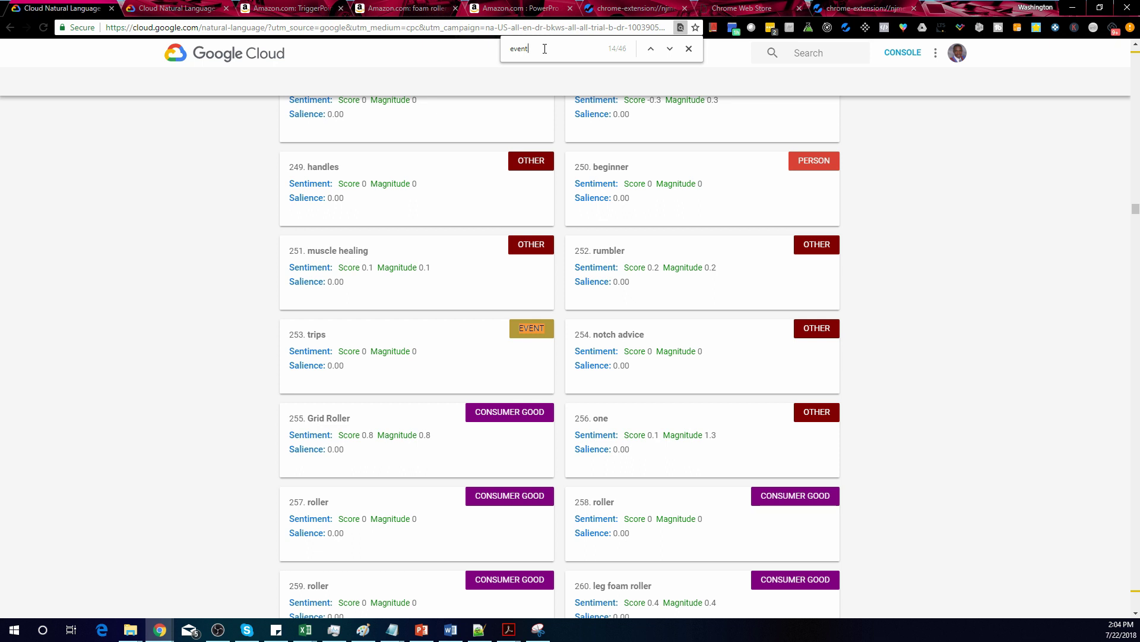
key("Return")
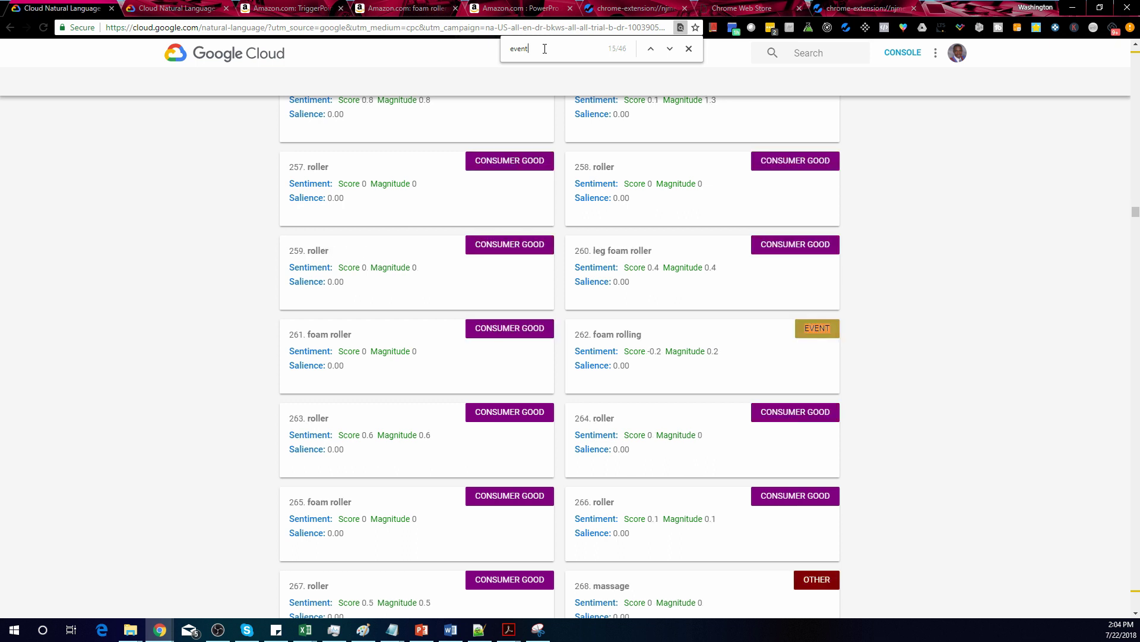
key("Return")
key("Return")
key("Return")
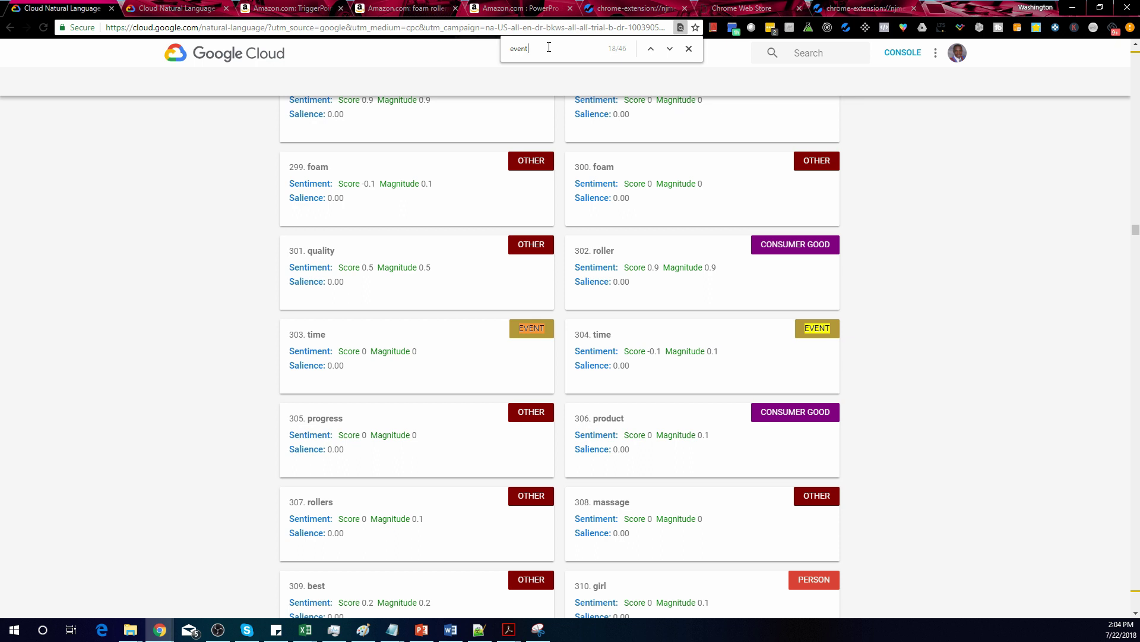
Search the page for "person" and go through the entity cards labelled PERSON, such as therapist, masseuse, sister and daughter
left_click_drag(555, 48, 498, 53)
type("person")
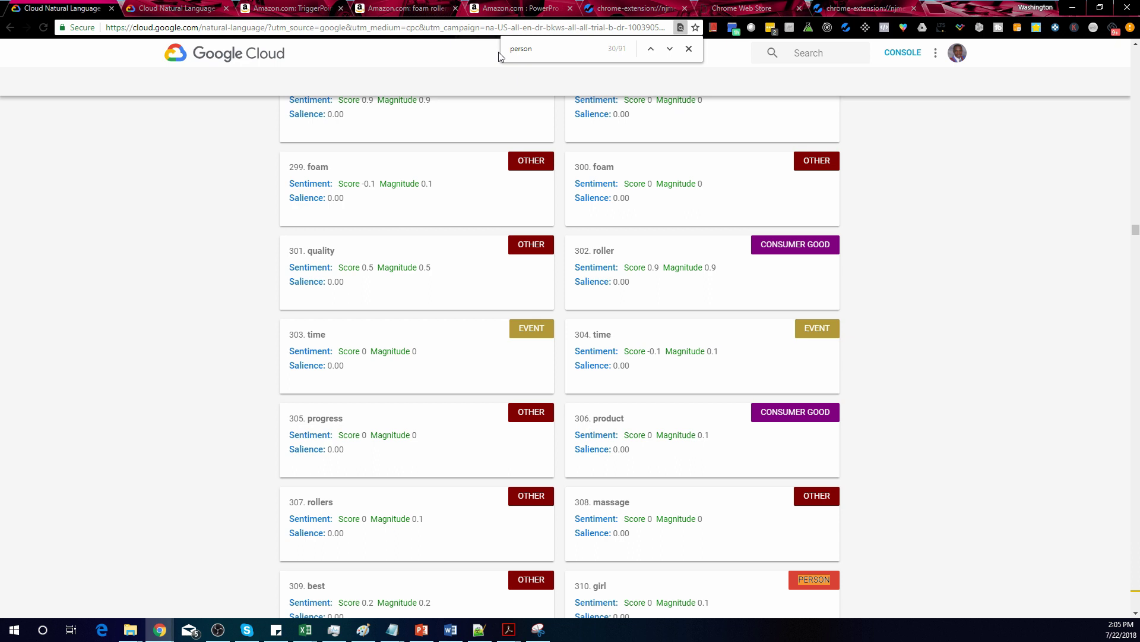
key("Return")
key("Return")
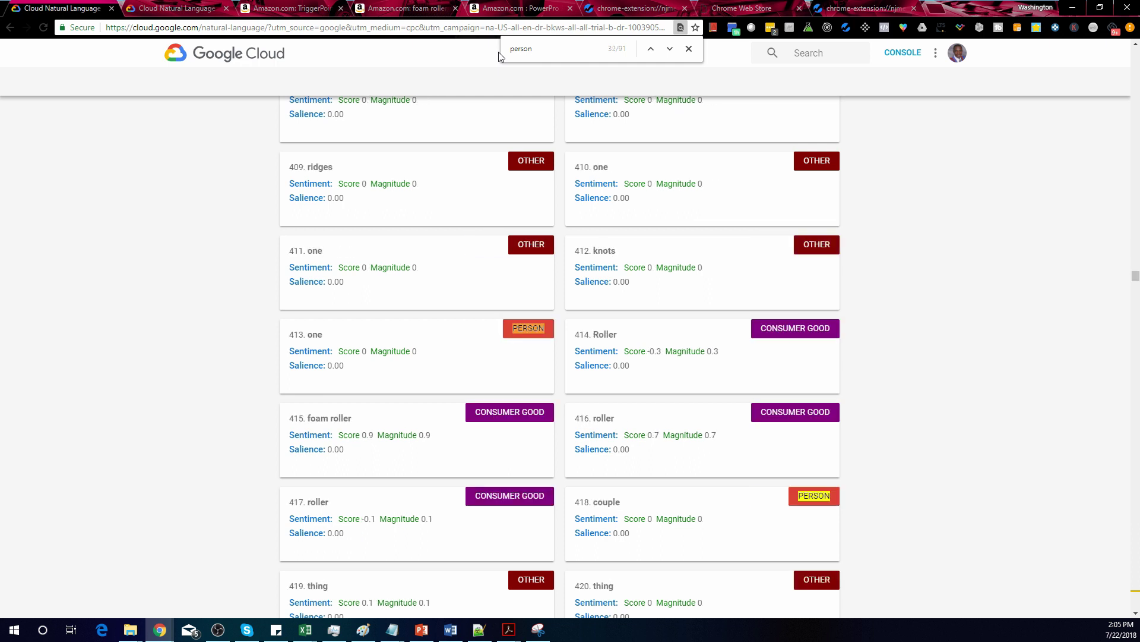
key("Return")
key("Return")
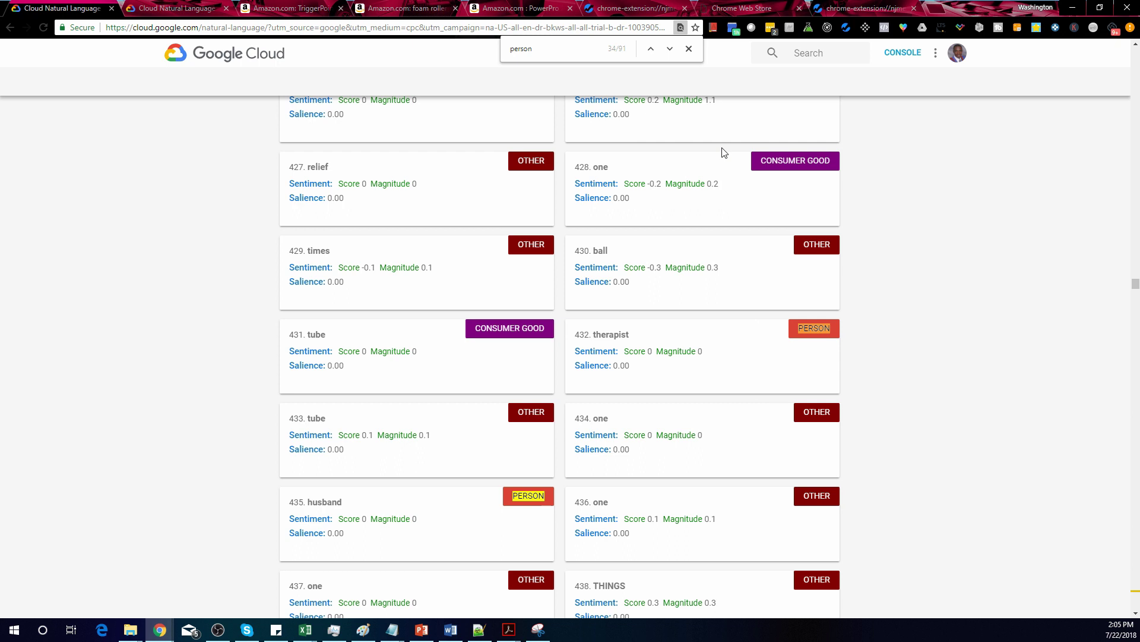
key("Return")
key("Return")
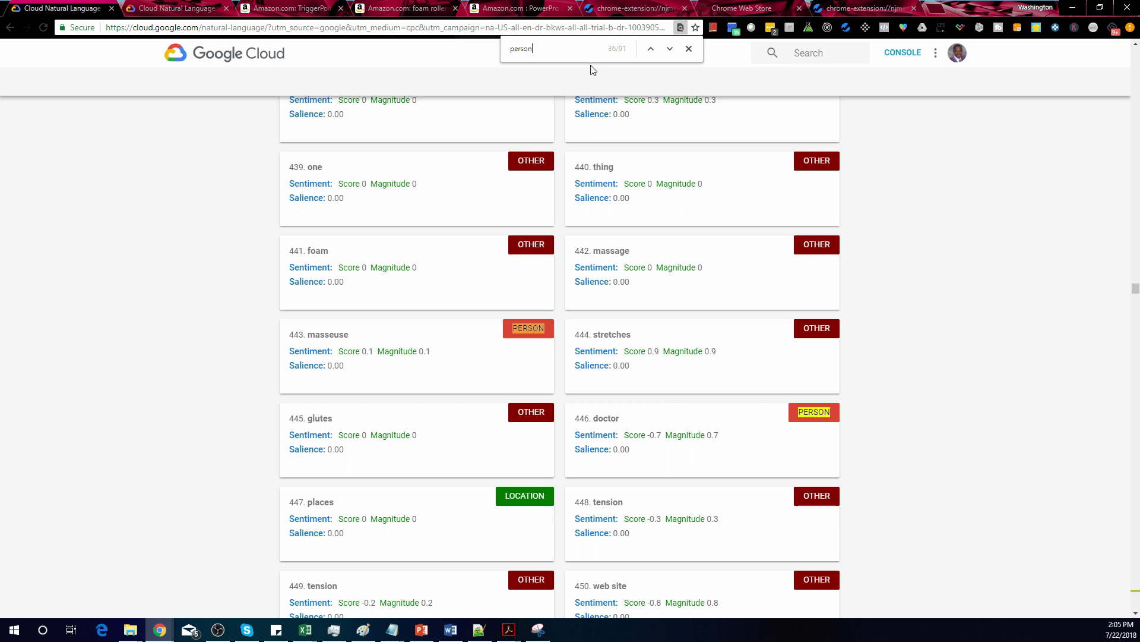
key("Return")
key("Return")
key("Return")
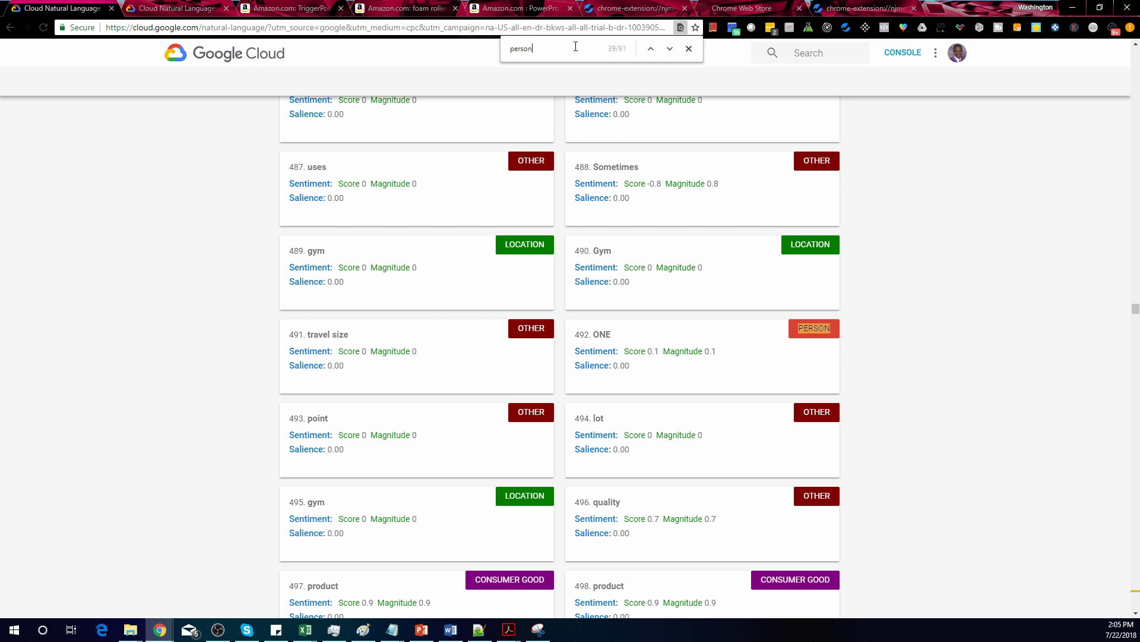
key("Return")
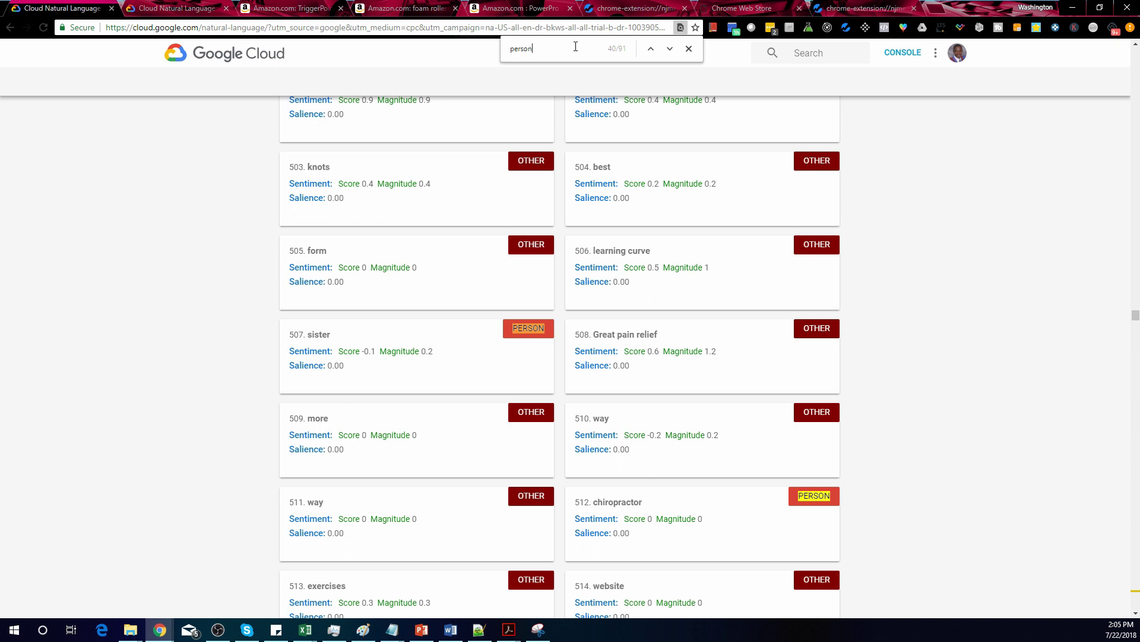
key("Return")
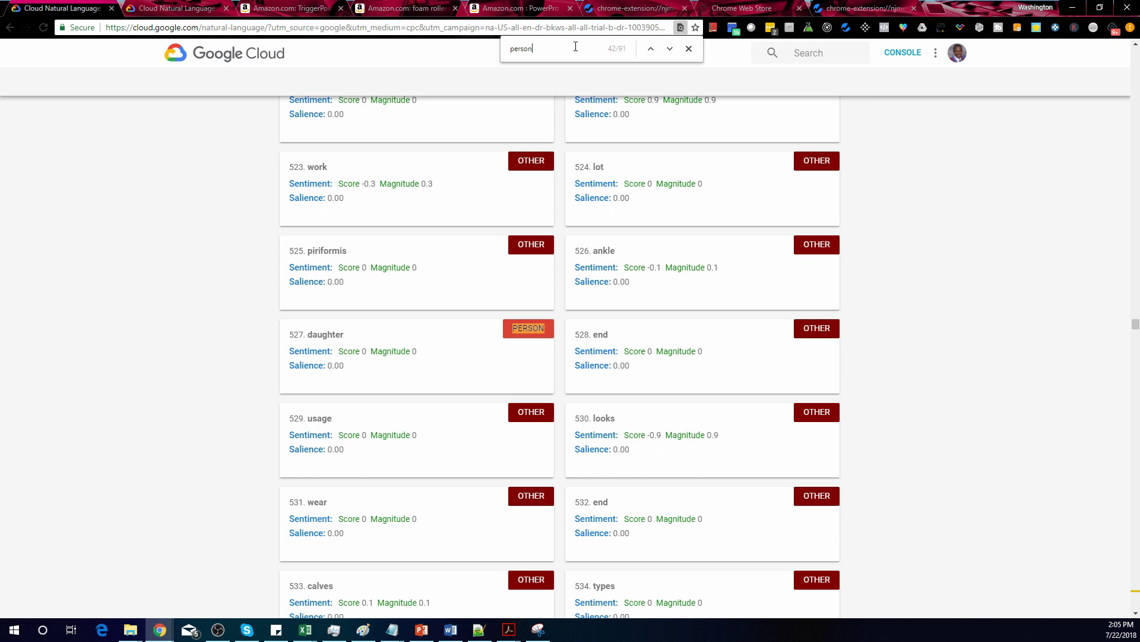
key("Return")
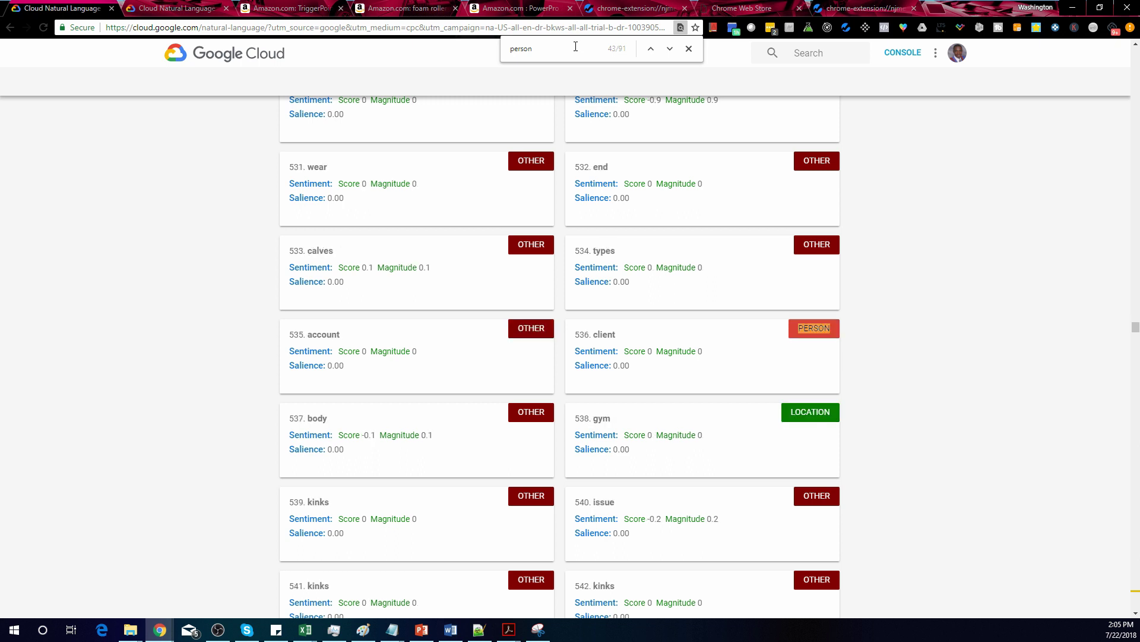
key("Return")
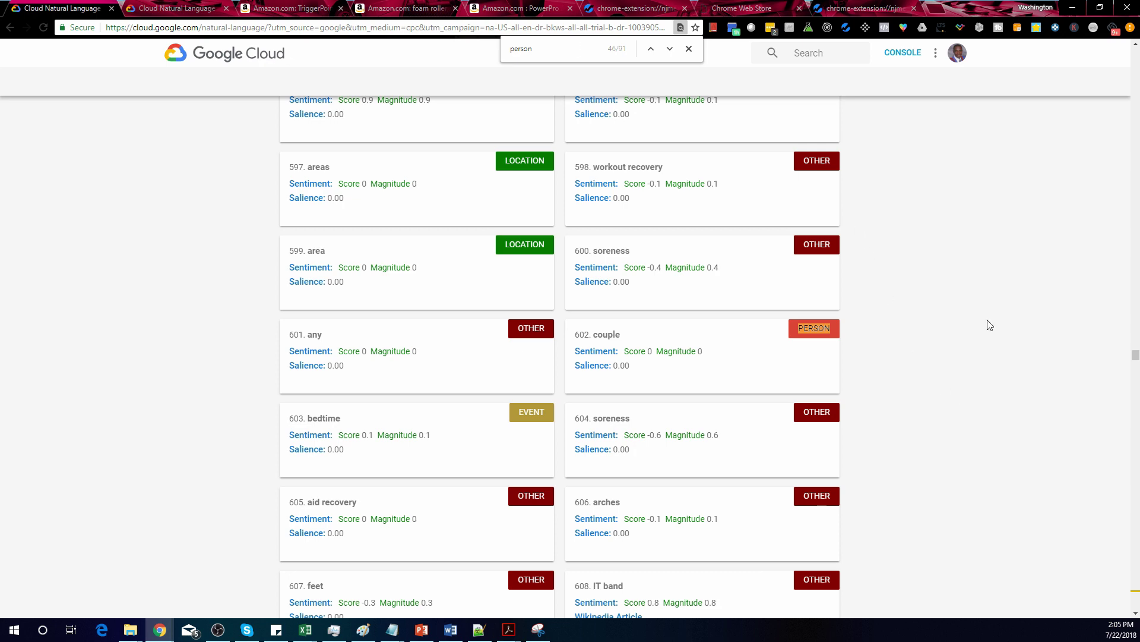
Return to the Try the API section and look over the annotated review text above the entity cards
mouse_move(1136, 364)
left_mouse_down()
mouse_move(1102, 224)
mouse_move(1118, 70)
left_mouse_up()
scroll(1086, 238, "up", 12)
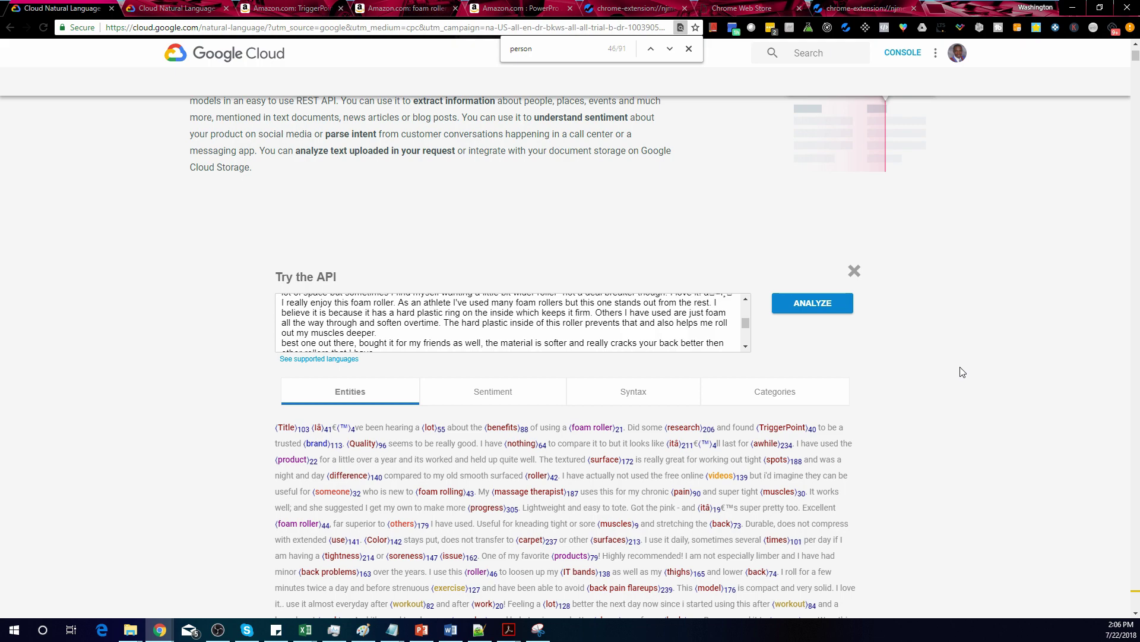
scroll(744, 367, "down", 1)
scroll(745, 367, "down", 4)
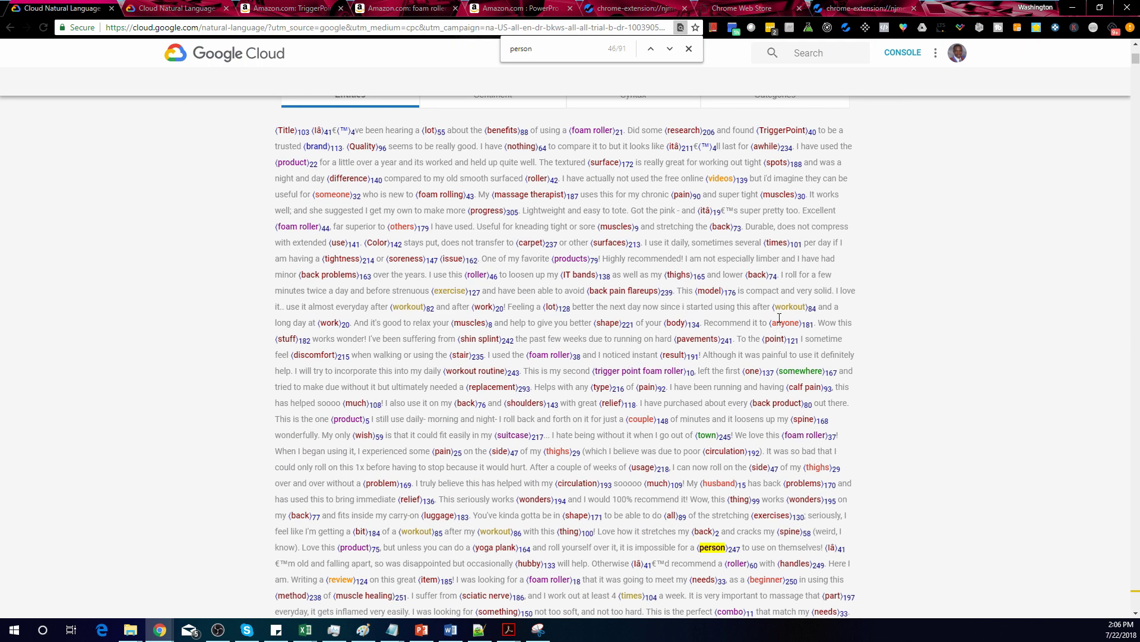
scroll(922, 253, "up", 8)
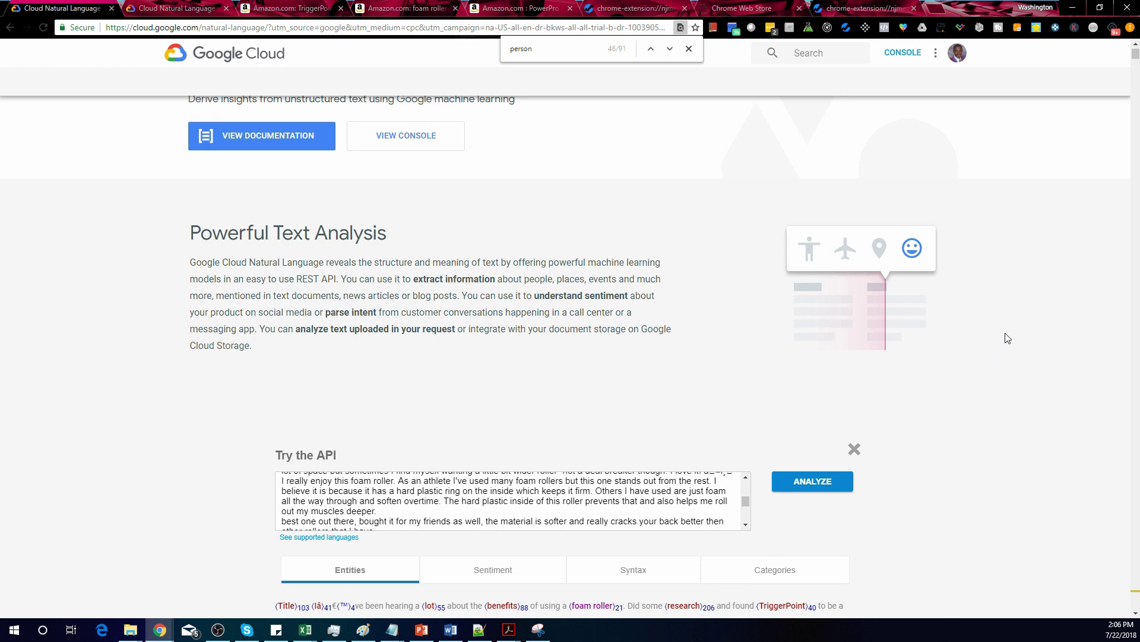
Show the Sentiment results of the analyzed reviews and examine the sentiment score of the entire document
scroll(968, 312, "down", 6)
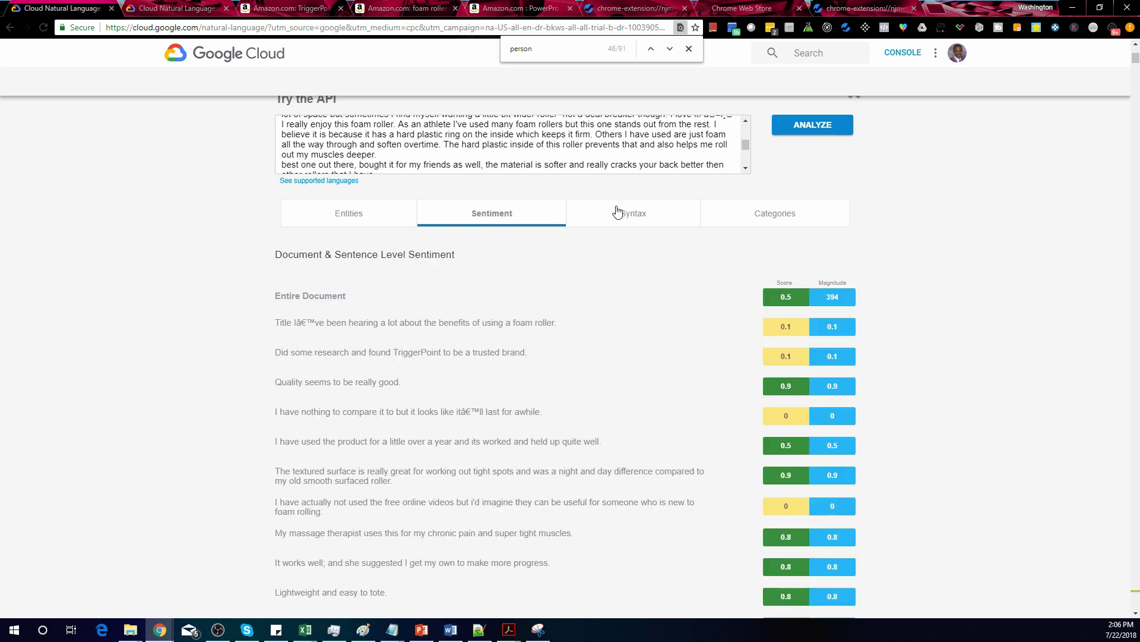
scroll(773, 225, "down", 1)
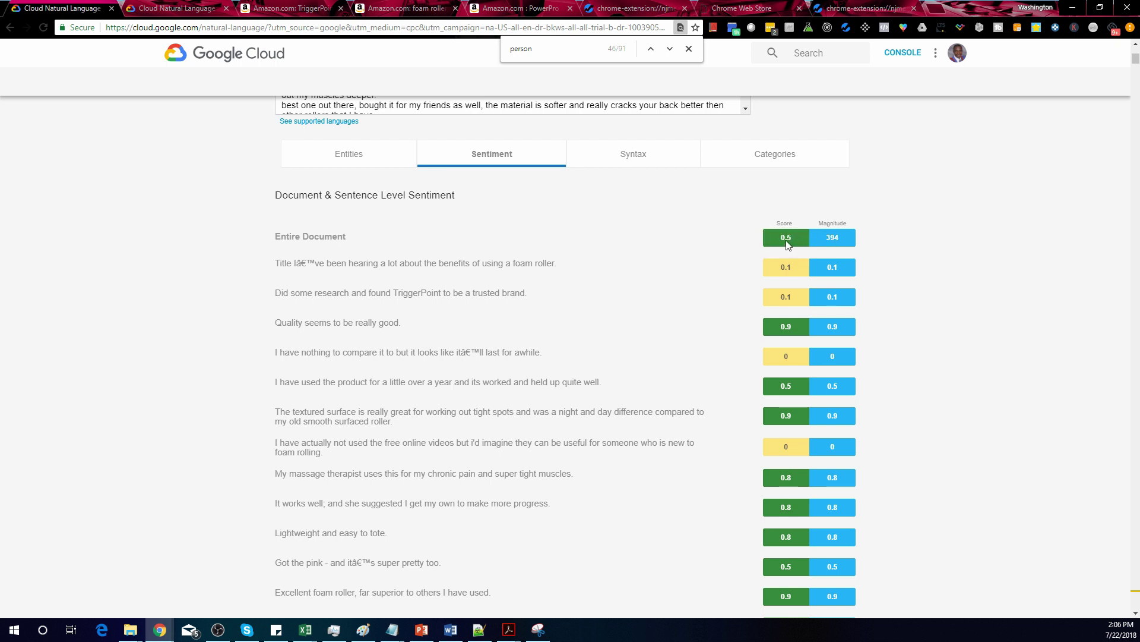
mouse_move(788, 243)
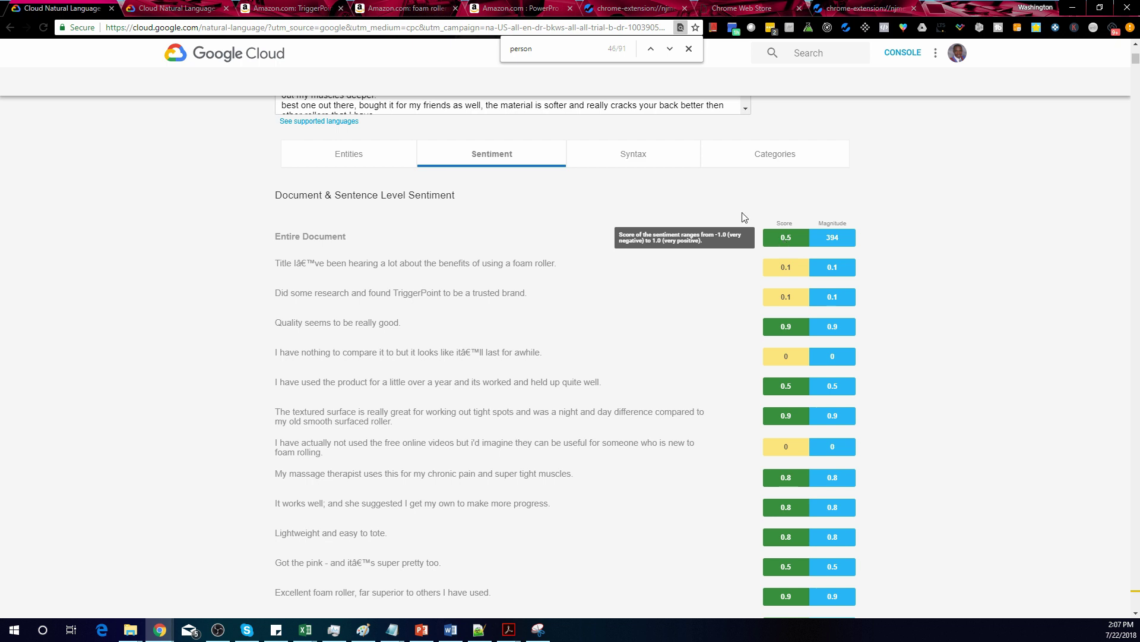
Read through the sentence-level sentiment scores near the start of the list, comparing the positive, neutral and negative review sentences
scroll(861, 282, "down", 2)
scroll(884, 291, "down", 2)
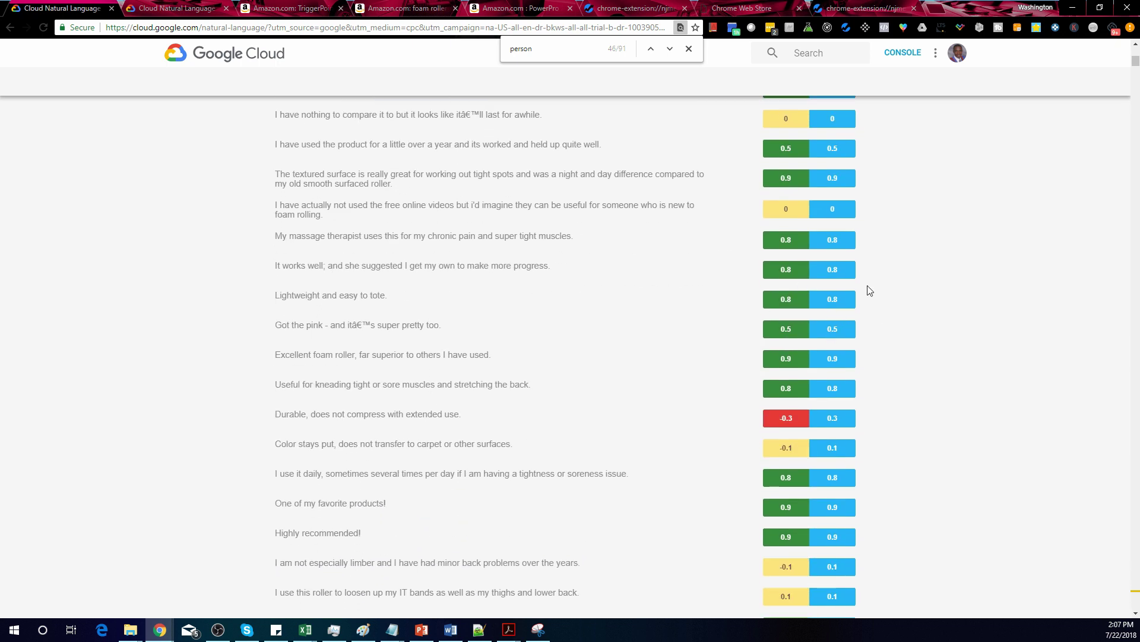
mouse_move(790, 357)
scroll(772, 371, "down", 2)
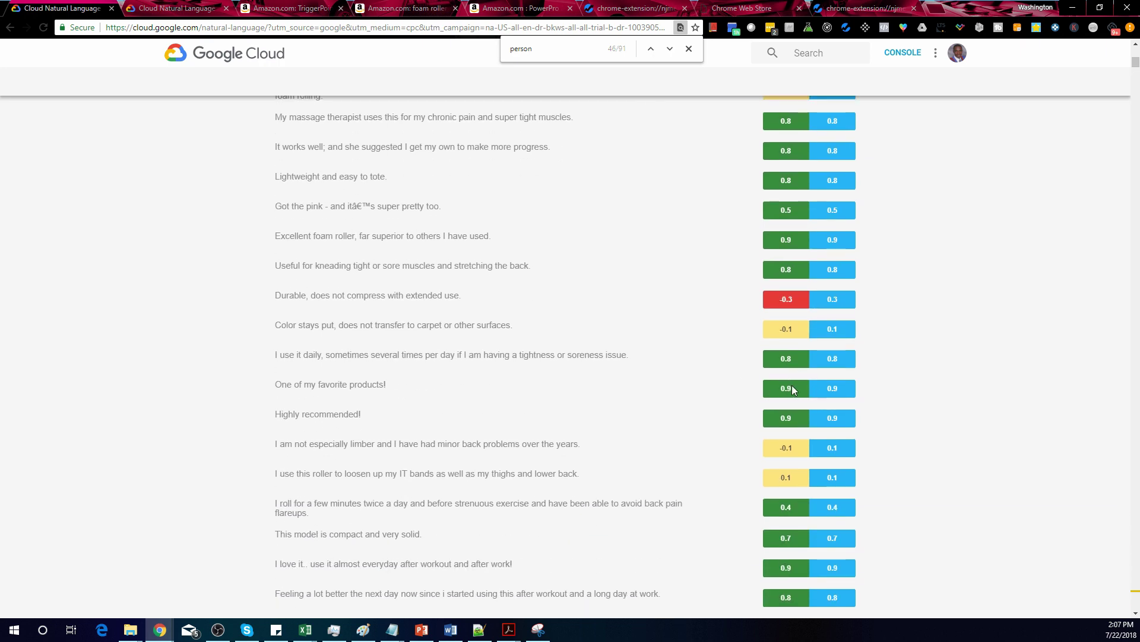
scroll(790, 410, "down", 3)
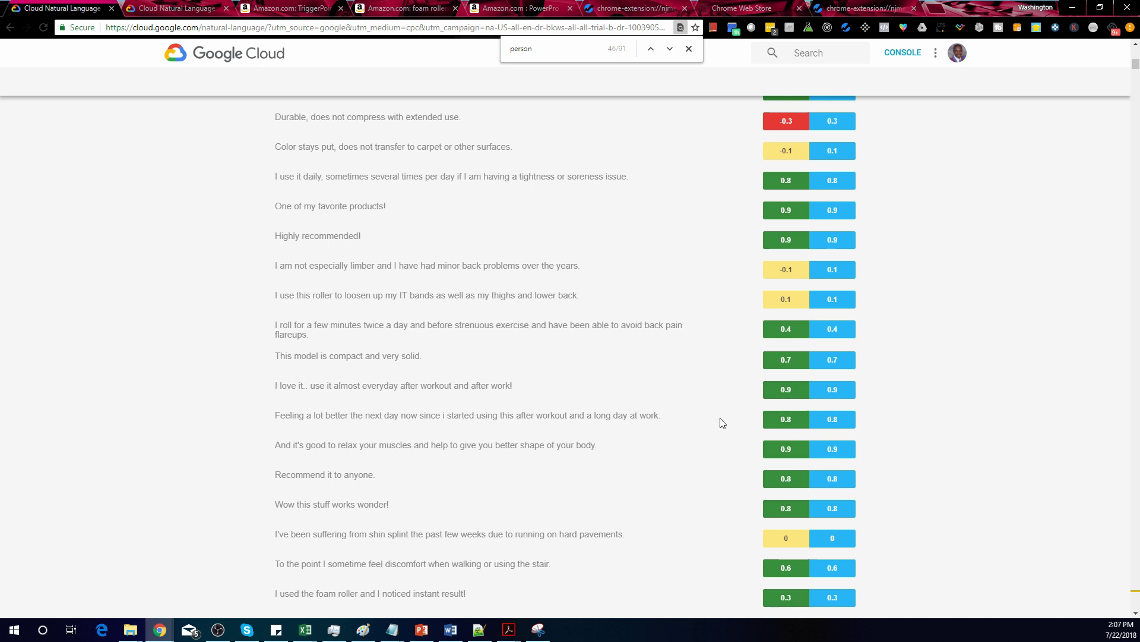
scroll(815, 366, "down", 3)
scroll(815, 362, "up", 7)
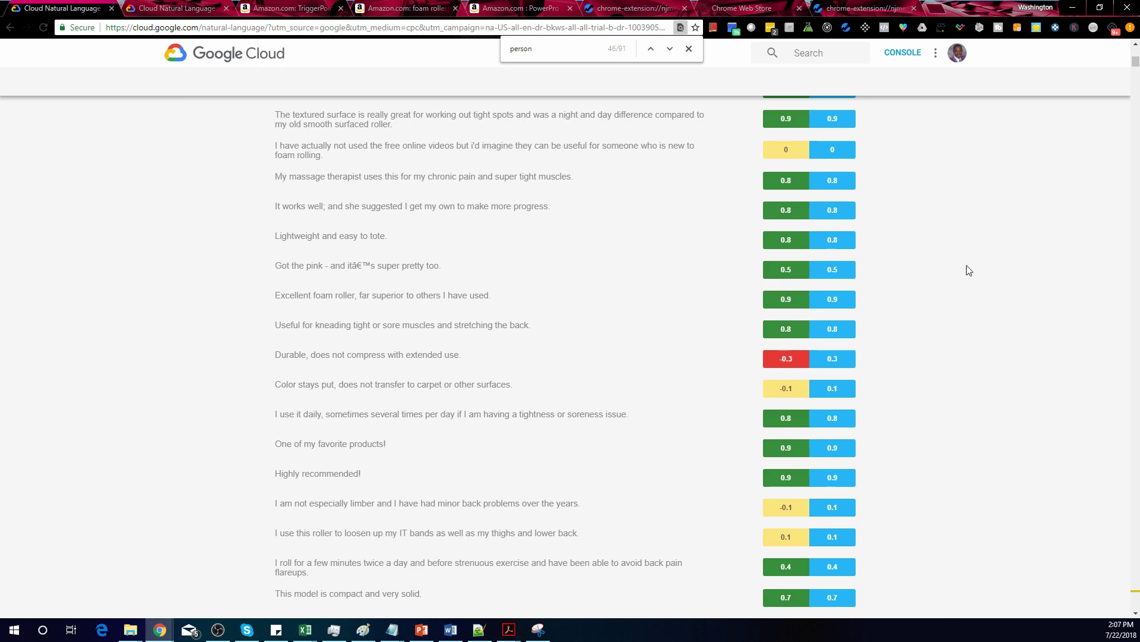
Check what magnitude means on the "Color stays put" sentence and examine the score of "Durable, does not compress with extended use."
scroll(826, 232, "down", 2)
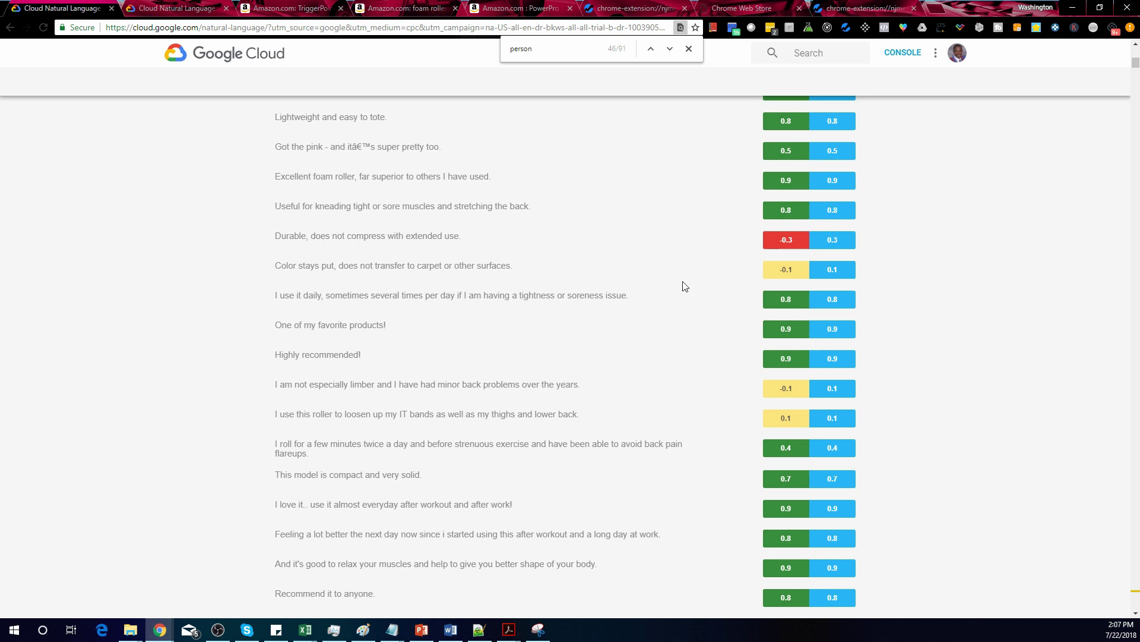
mouse_move(819, 264)
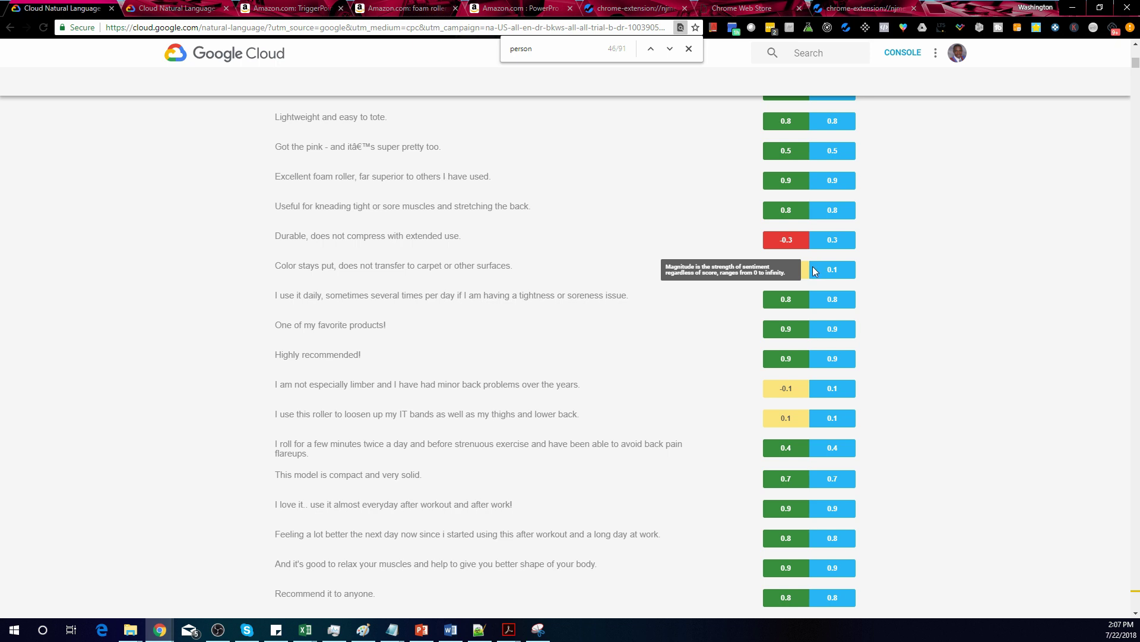
mouse_move(796, 239)
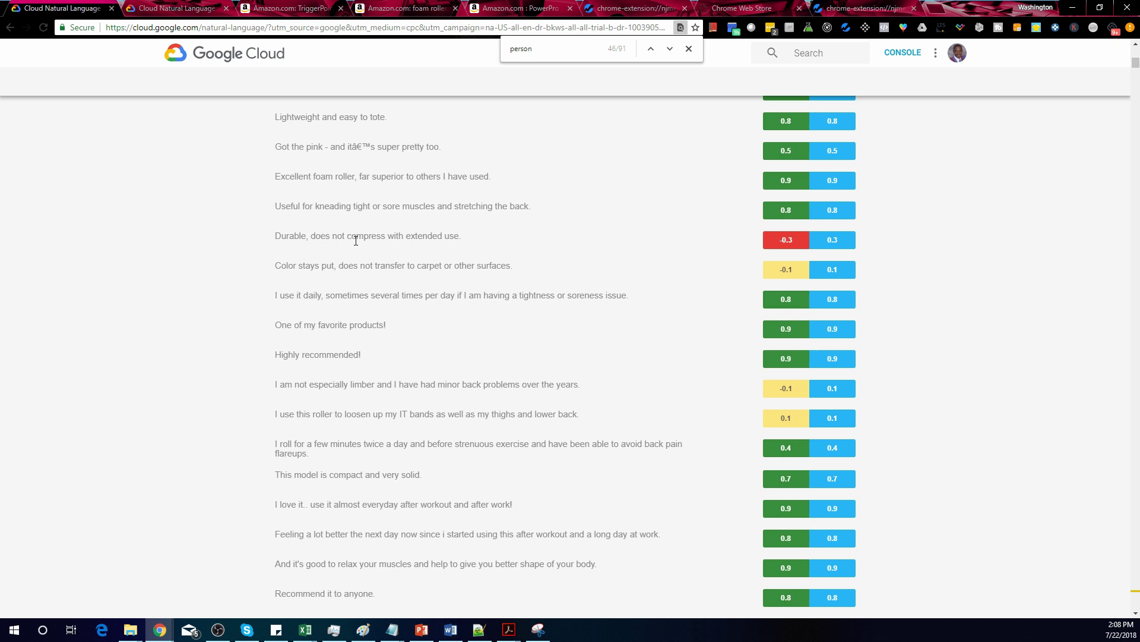
Examine the negatively scored sentences further down the sentiment list, from the thigh pain comments to "Honestly, it hurts so good."
scroll(656, 303, "down", 4)
scroll(656, 303, "down", 12)
scroll(773, 303, "up", 3)
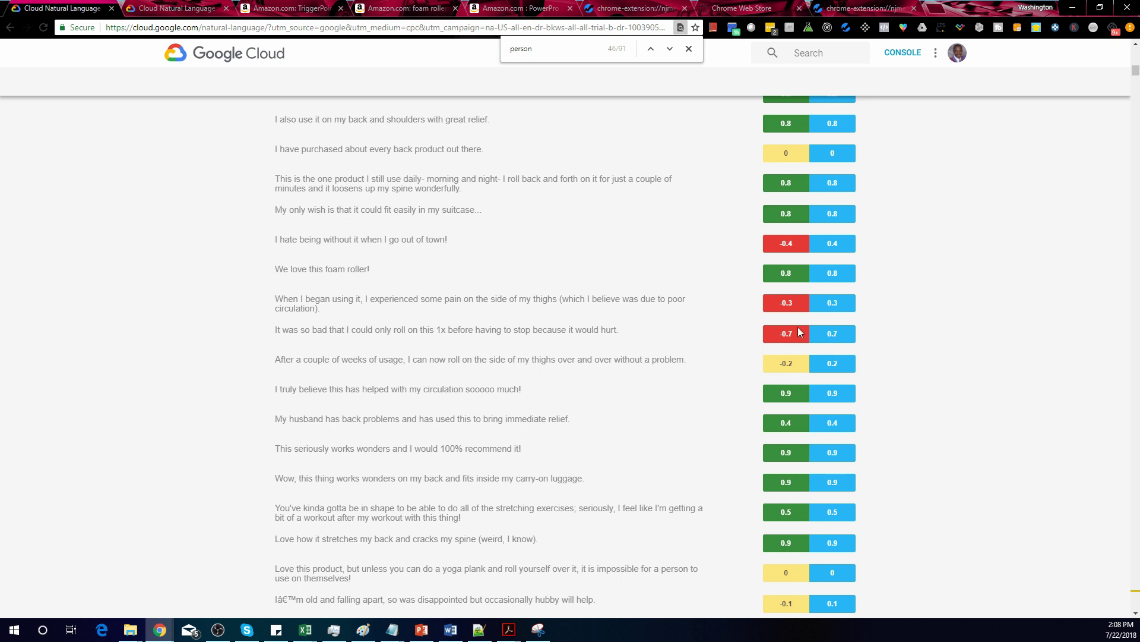
mouse_move(776, 343)
scroll(844, 336, "down", 20)
scroll(764, 283, "down", 20)
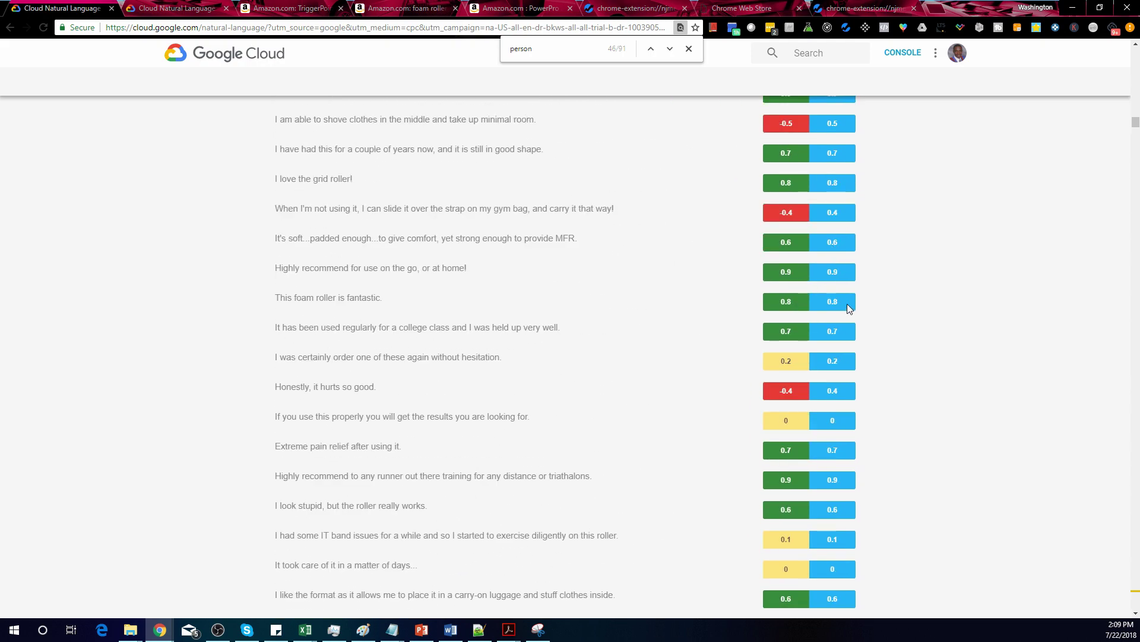
scroll(825, 336, "down", 2)
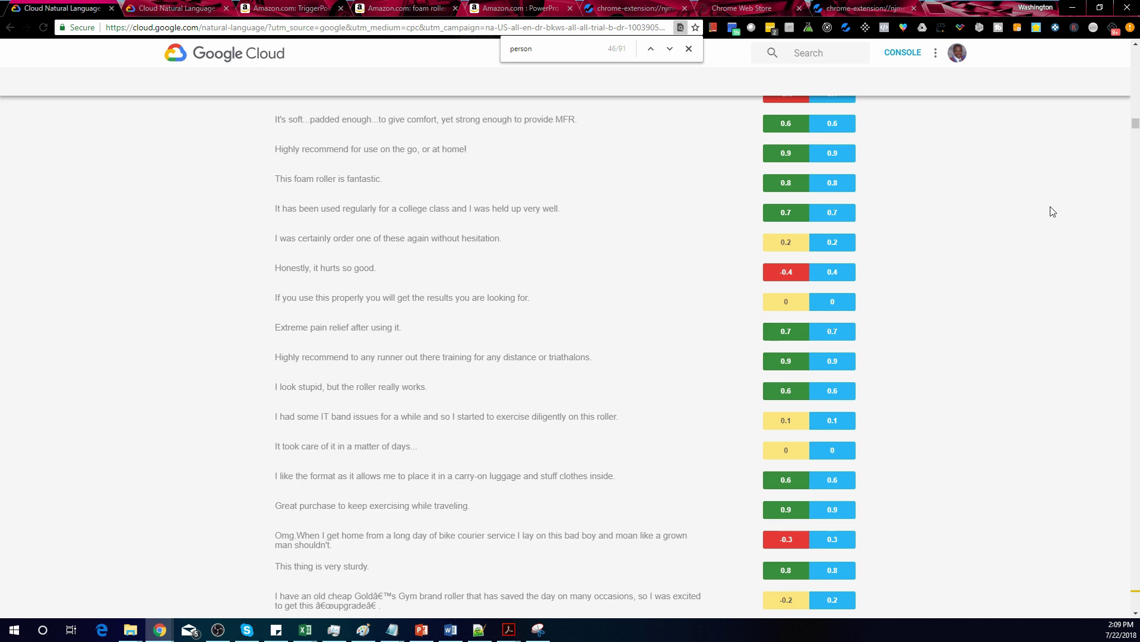
Switch to the Natural Language API Pricing page and review its feature descriptions, pricing units, monthly prices and Google Cloud Platform costs
key("ctrl+Tab")
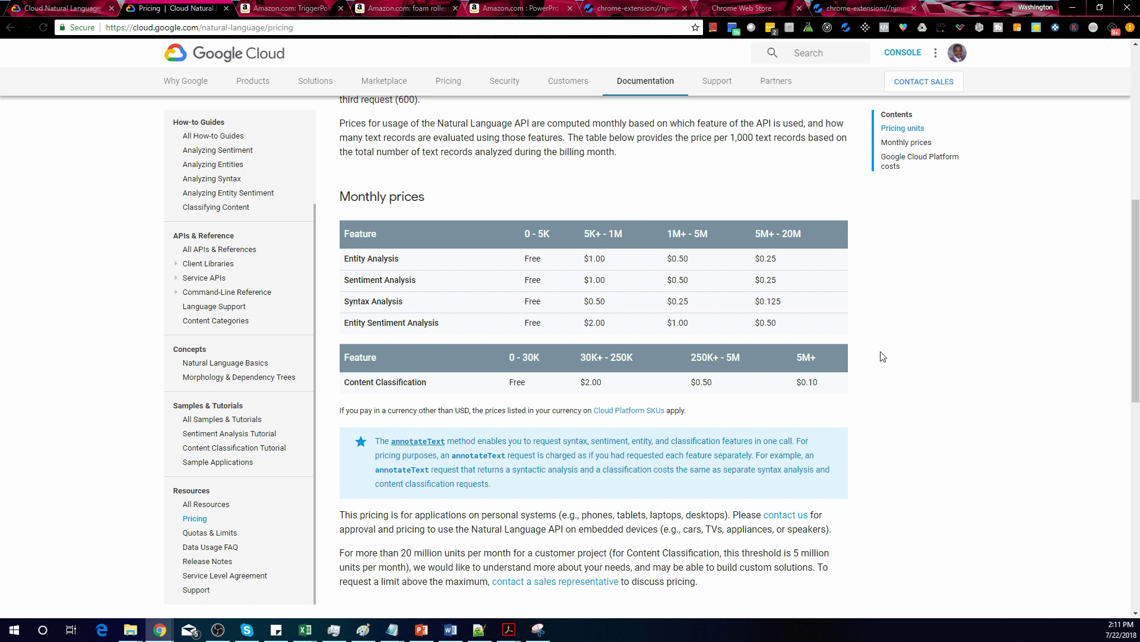
scroll(884, 355, "up", 3)
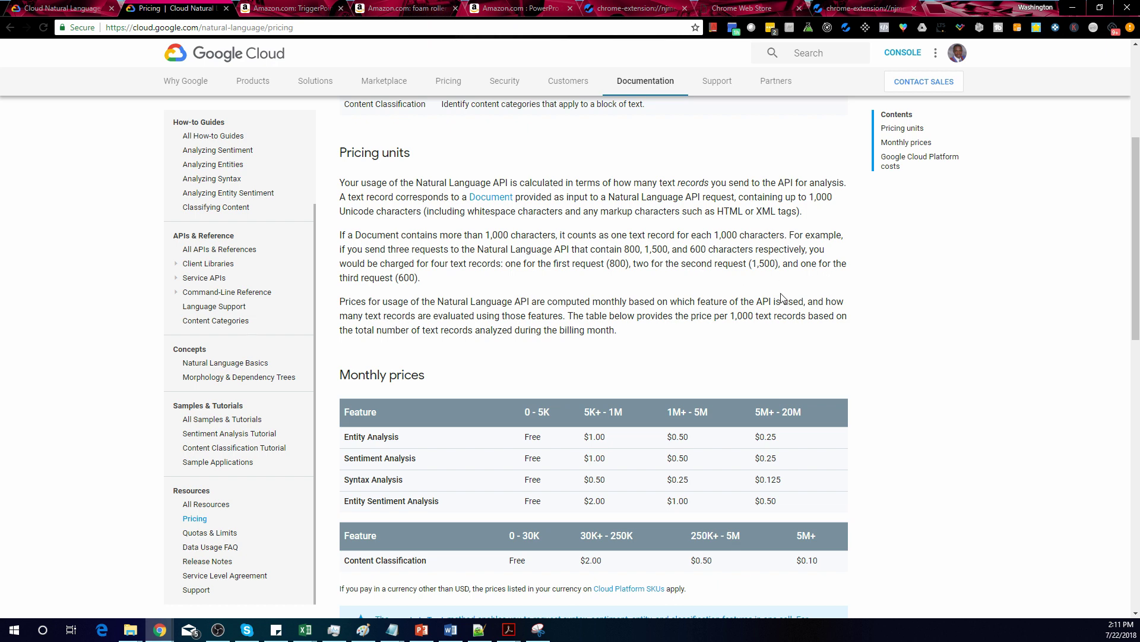
scroll(719, 260, "up", 1)
scroll(719, 259, "up", 2)
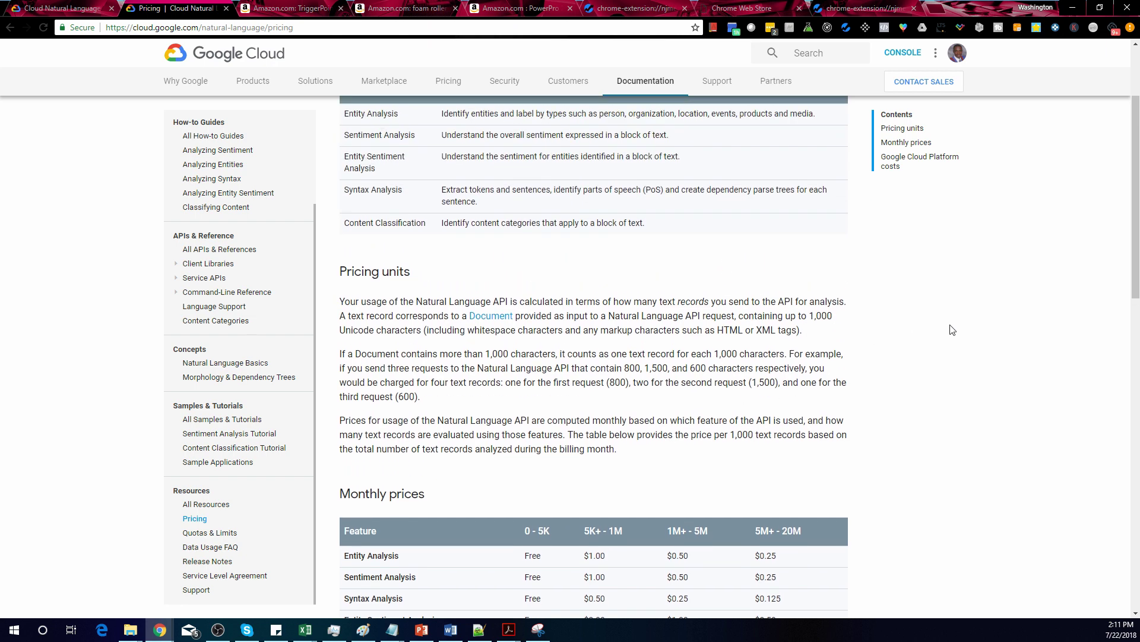
scroll(900, 316, "down", 4)
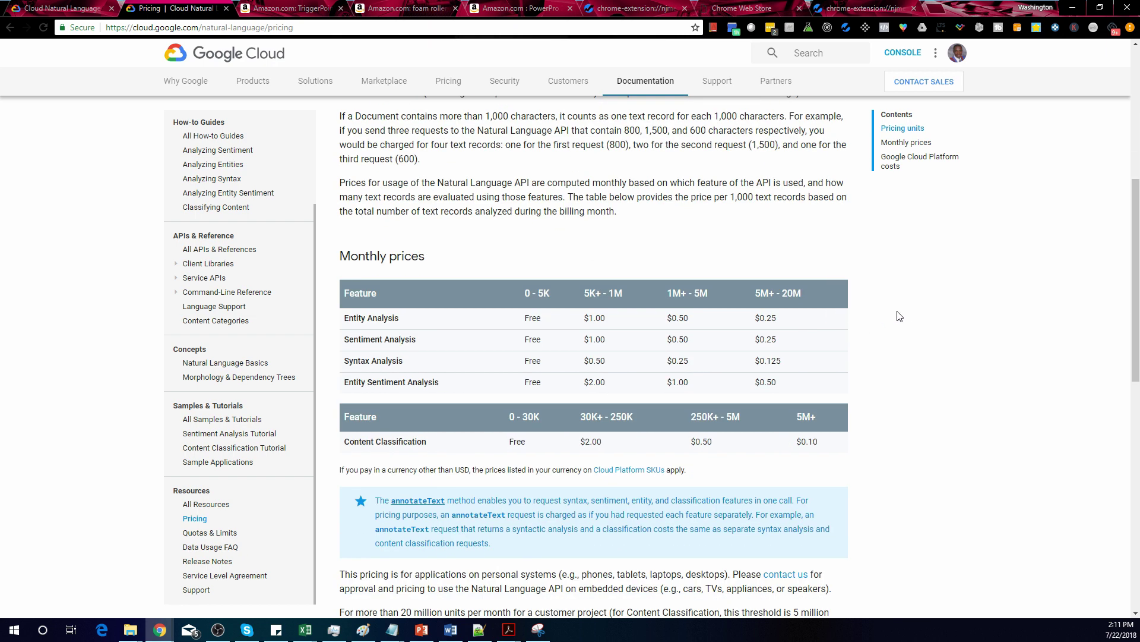
scroll(900, 316, "down", 3)
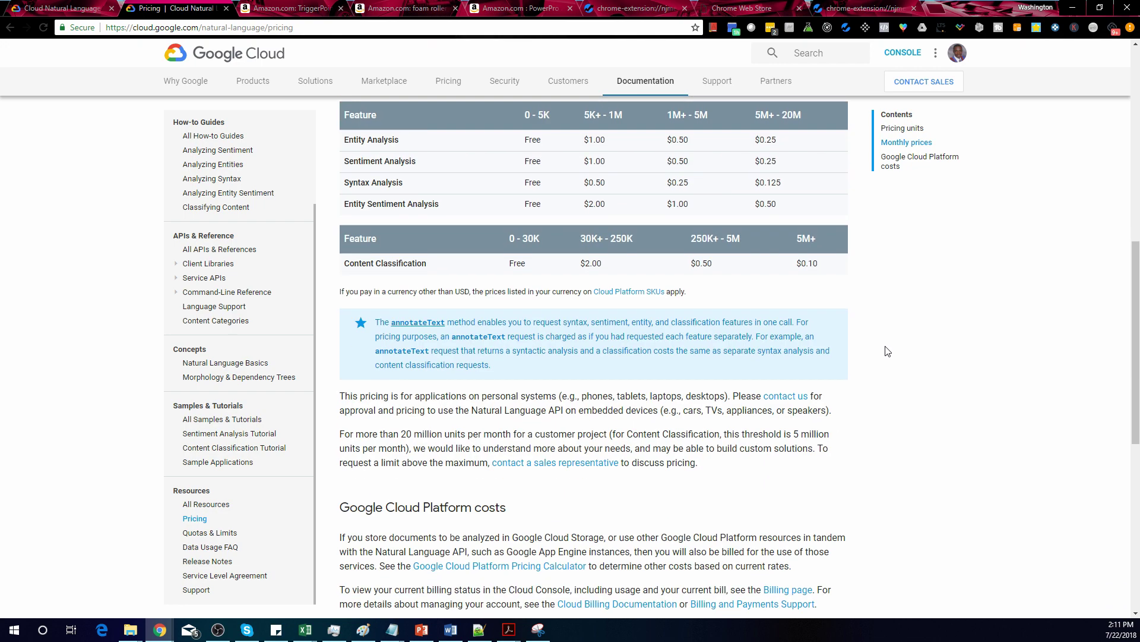
scroll(887, 351, "down", 4)
scroll(920, 351, "up", 3)
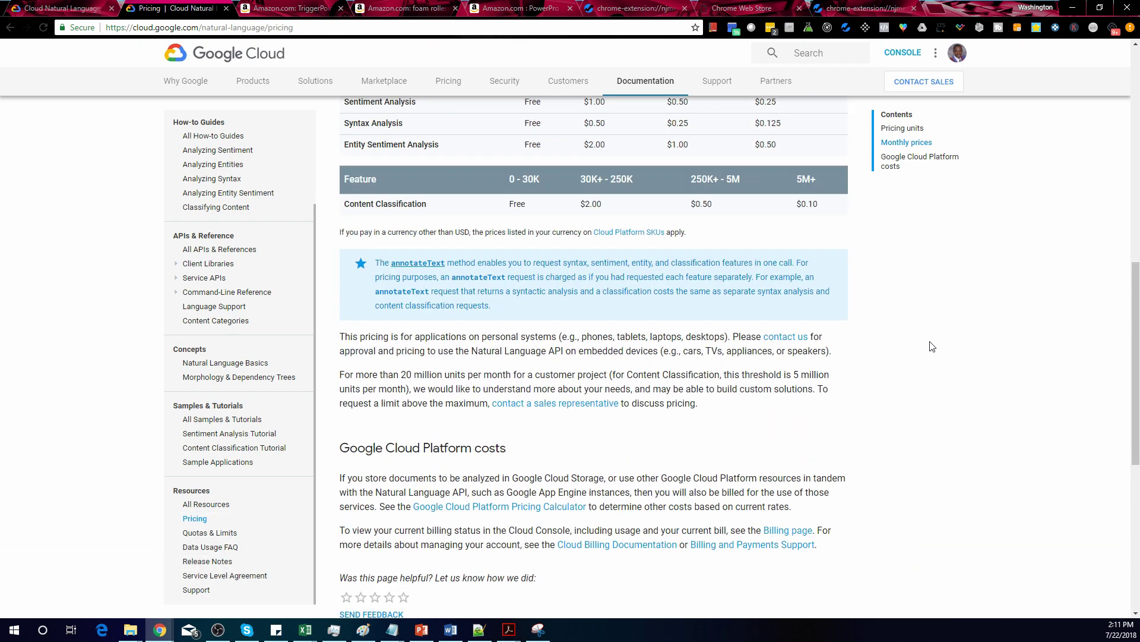
scroll(915, 357, "up", 10)
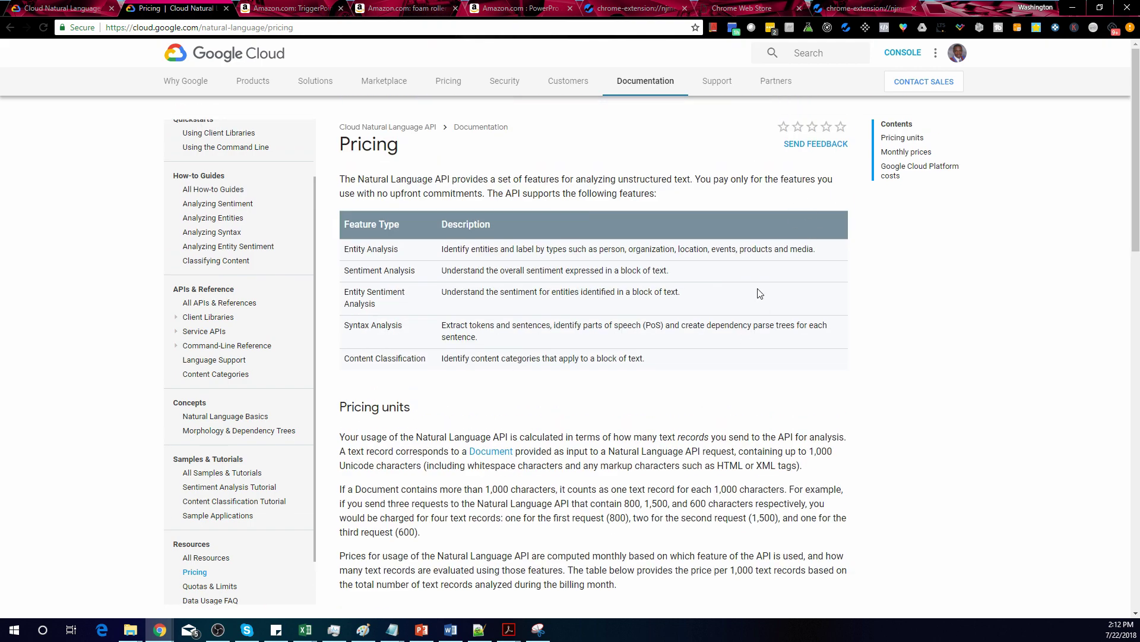
scroll(692, 274, "down", 3)
scroll(693, 275, "down", 3)
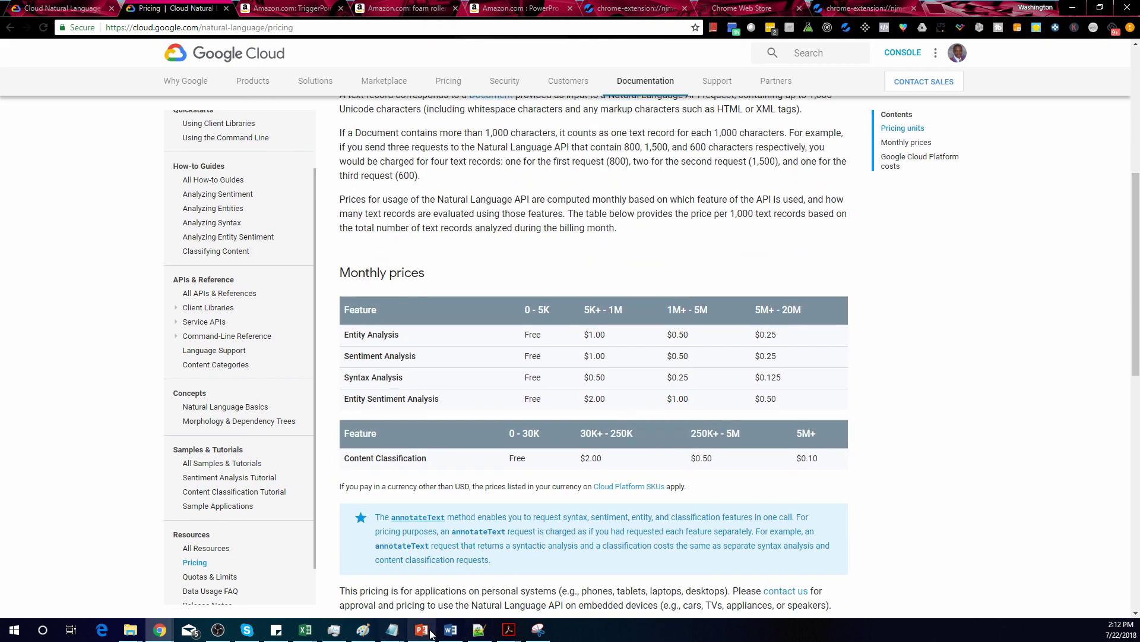
Switch to the PowerPoint presentation and start the slide show from the "Start Using Now" slide
left_click(423, 629)
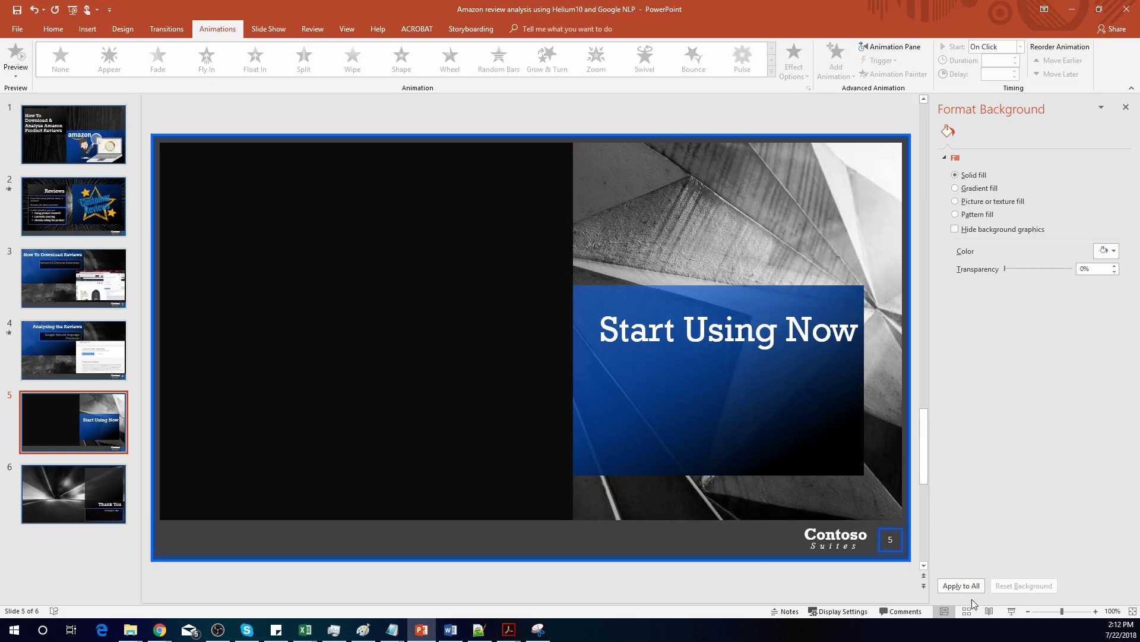
left_click(1012, 612)
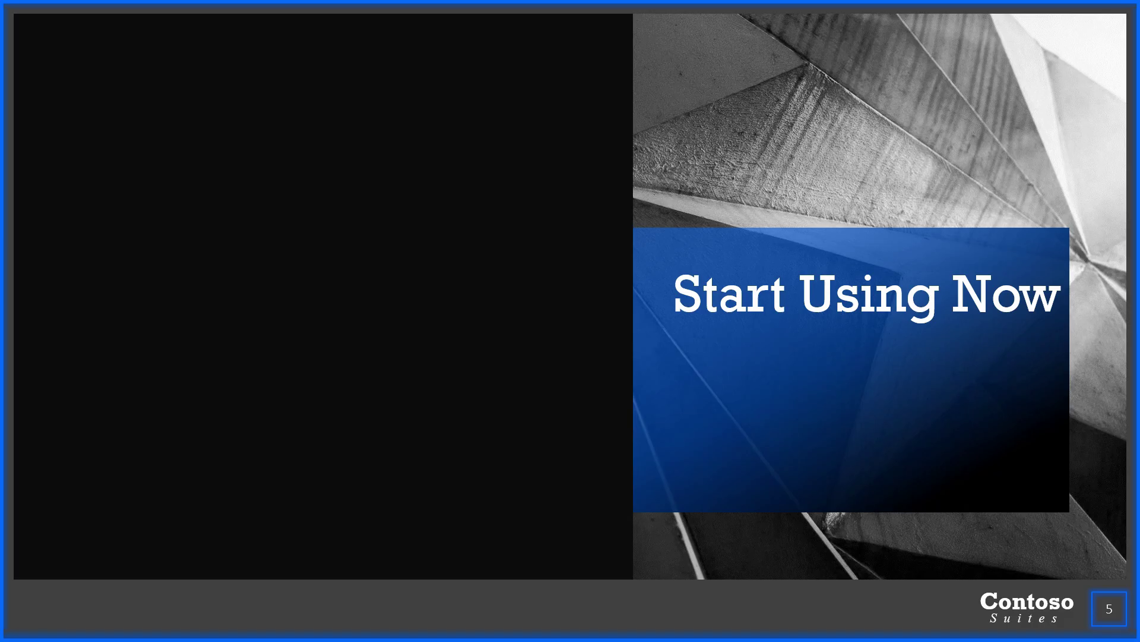